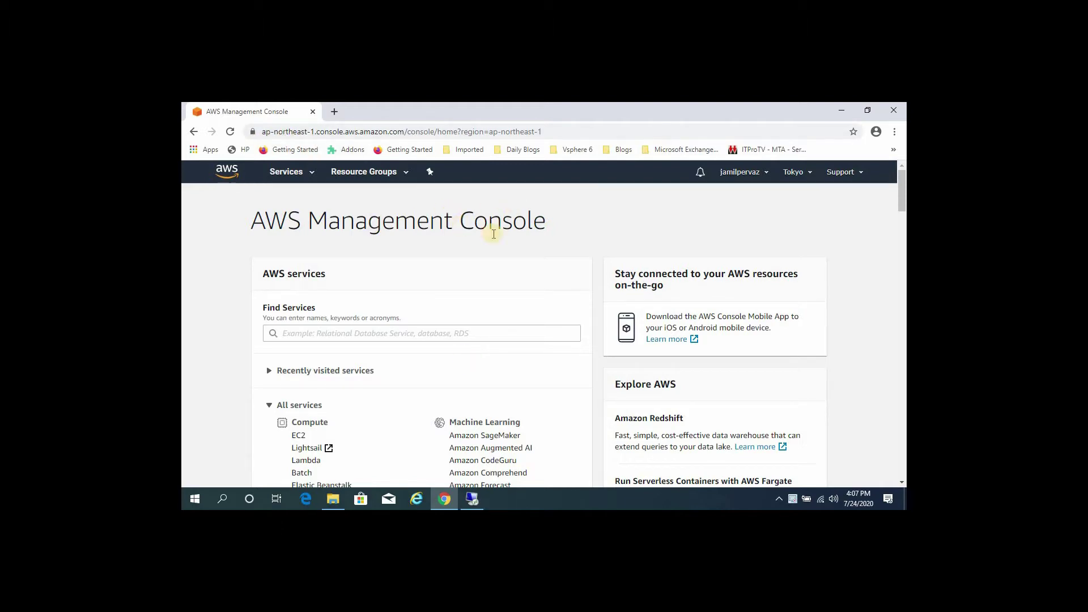
- Open the VPC service from Networking & Content Delivery and show the list of existing VPCs
{"action": "left_click", "coordinate": [286, 172]}
{"action": "scroll", "coordinate": [420, 347], "scroll_direction": "down", "scroll_amount": 5}
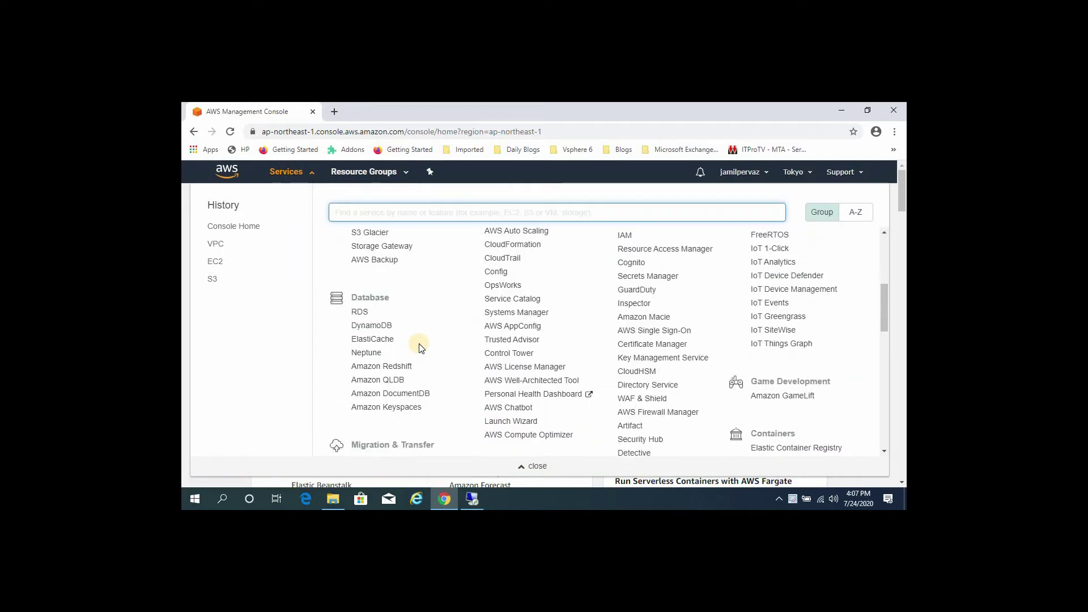
{"action": "scroll", "coordinate": [420, 348], "scroll_direction": "down", "scroll_amount": 5}
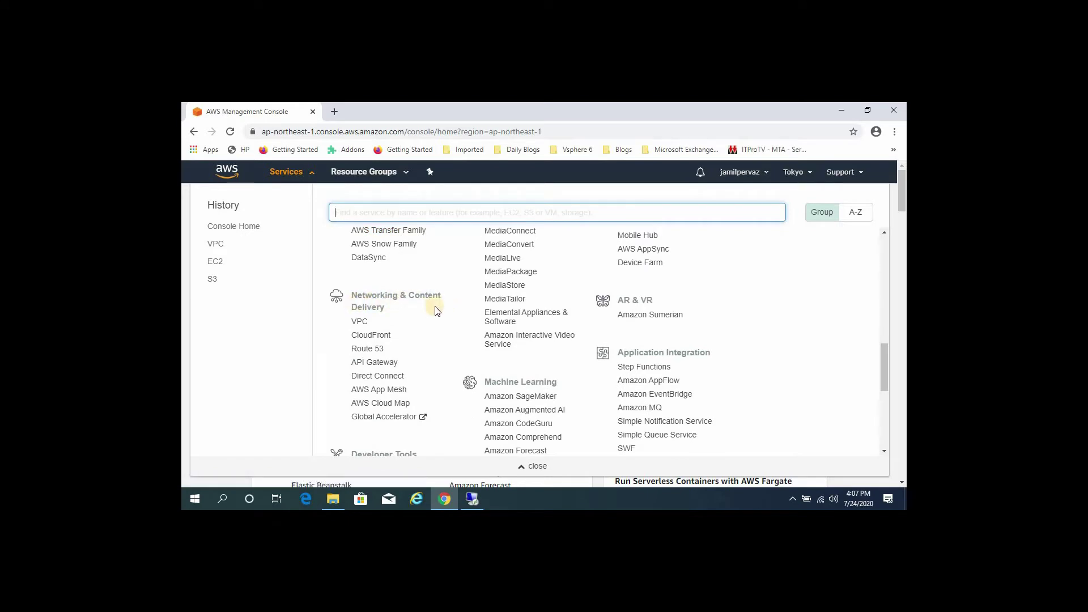
{"action": "left_click", "coordinate": [363, 323]}
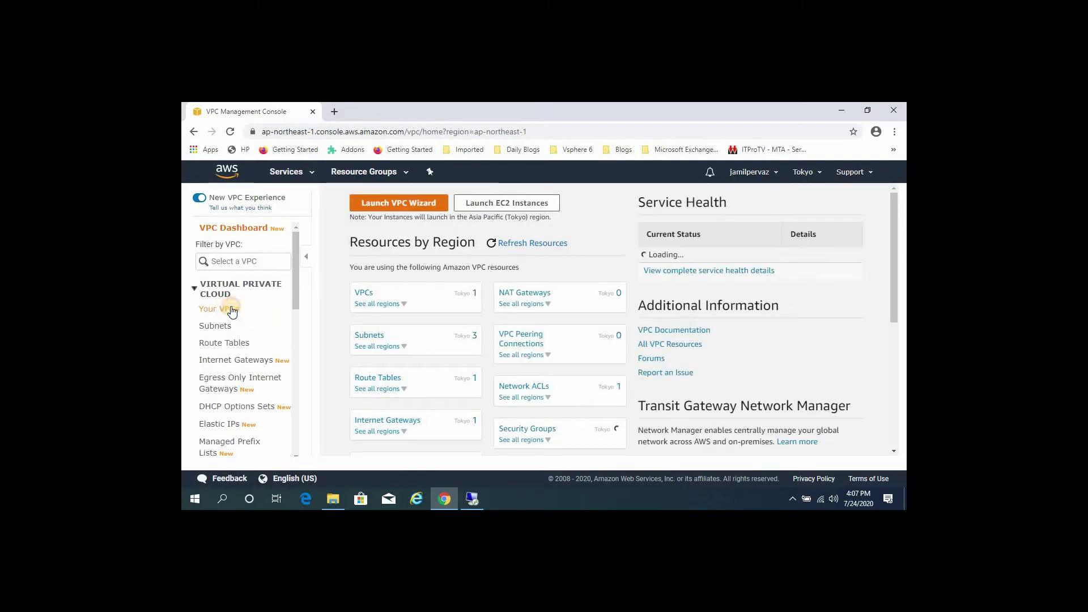
{"action": "left_click", "coordinate": [232, 310]}
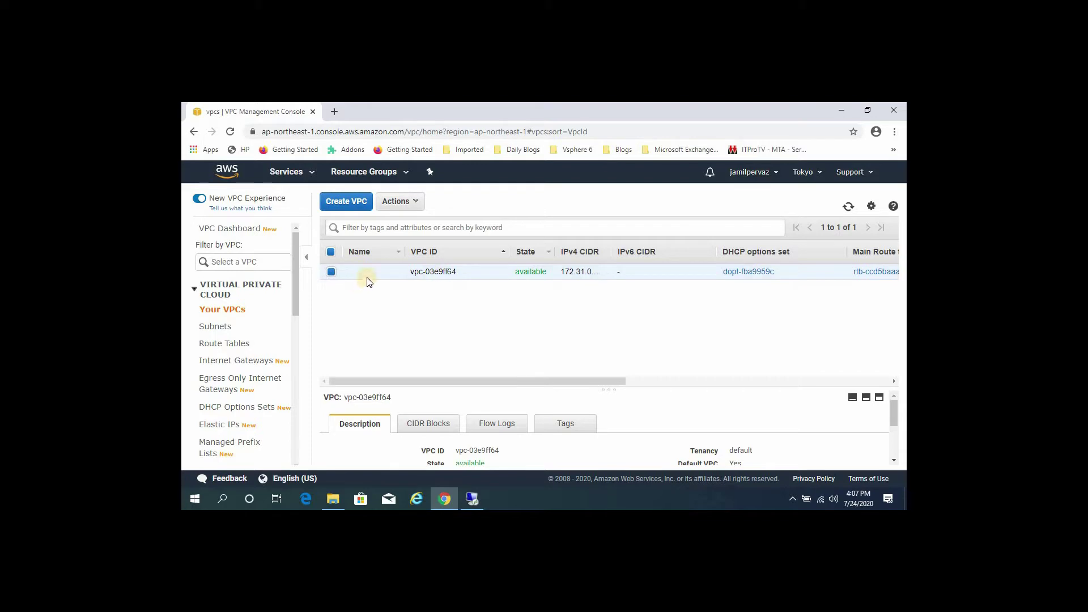
- Create a VPC with the name tag My-VPC and the IPv4 CIDR block 10.0.0.0/16
{"action": "left_click", "coordinate": [346, 201]}
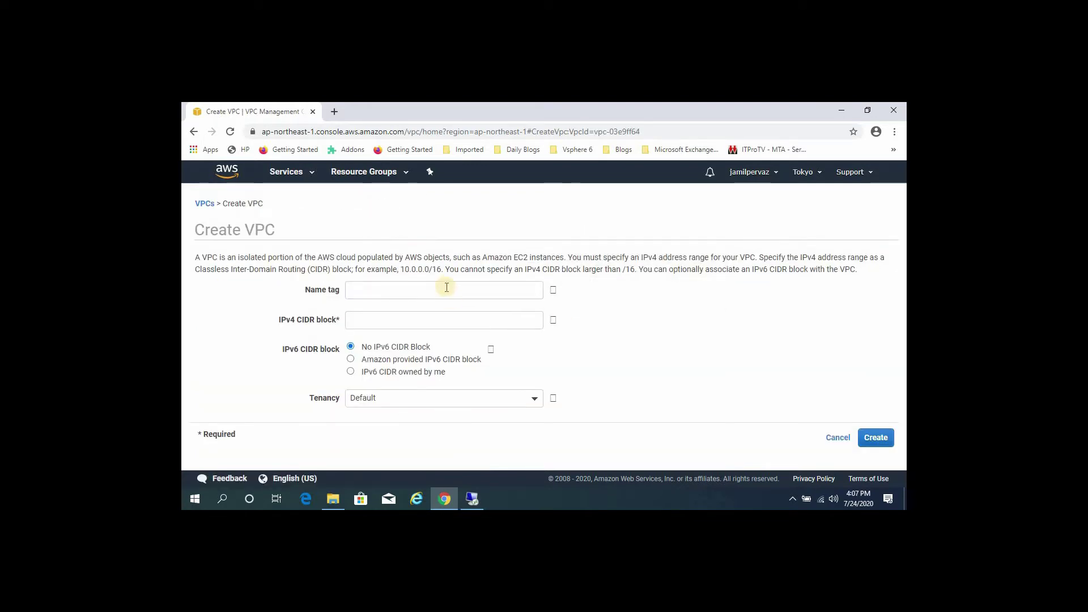
{"action": "left_click", "coordinate": [447, 289]}
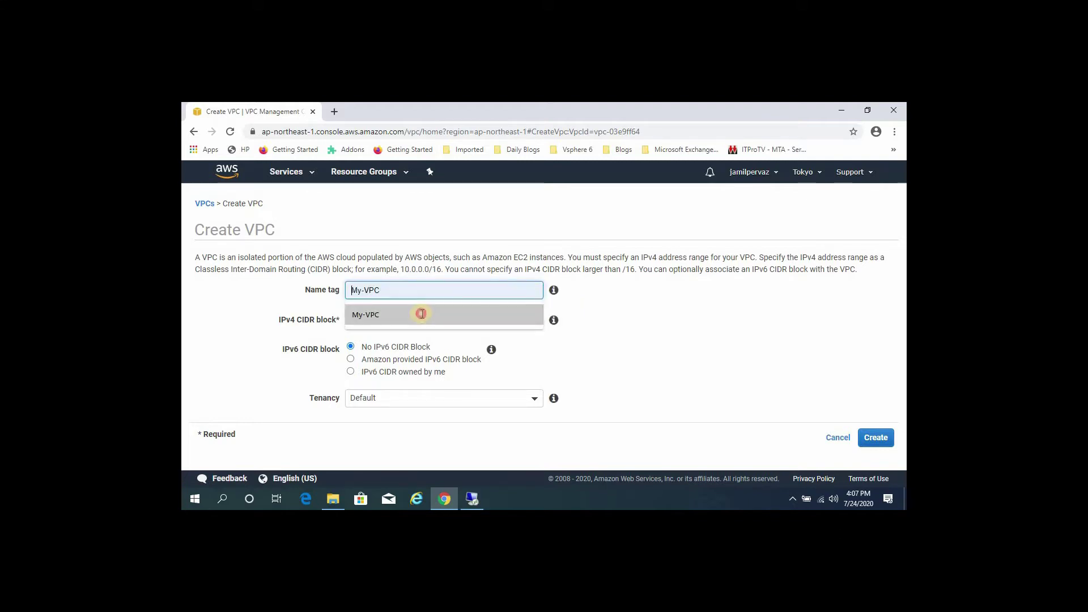
{"action": "left_click", "coordinate": [421, 313]}
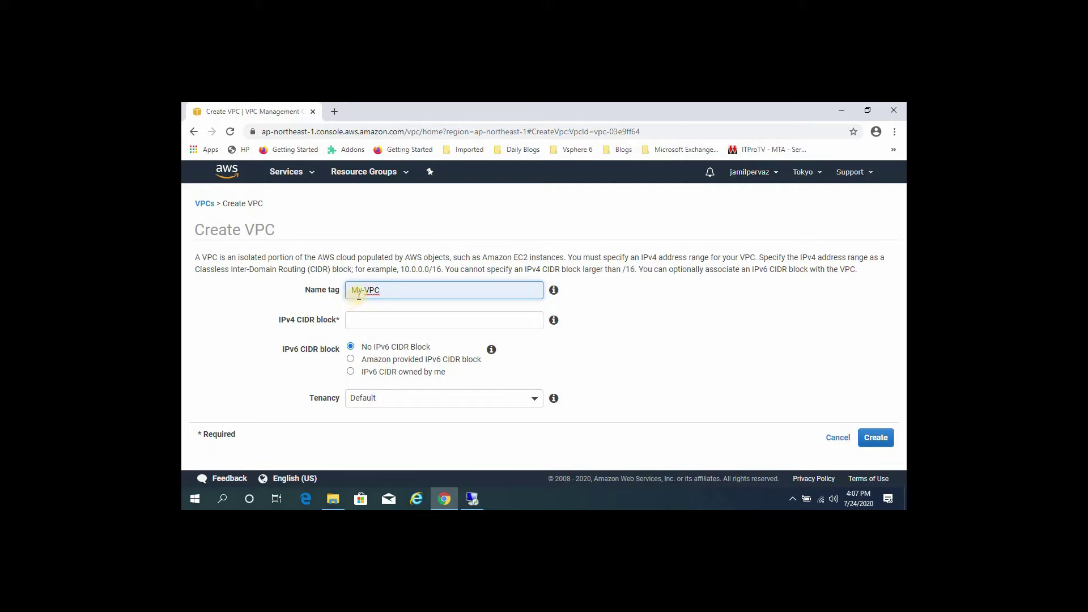
{"action": "left_click", "coordinate": [398, 318]}
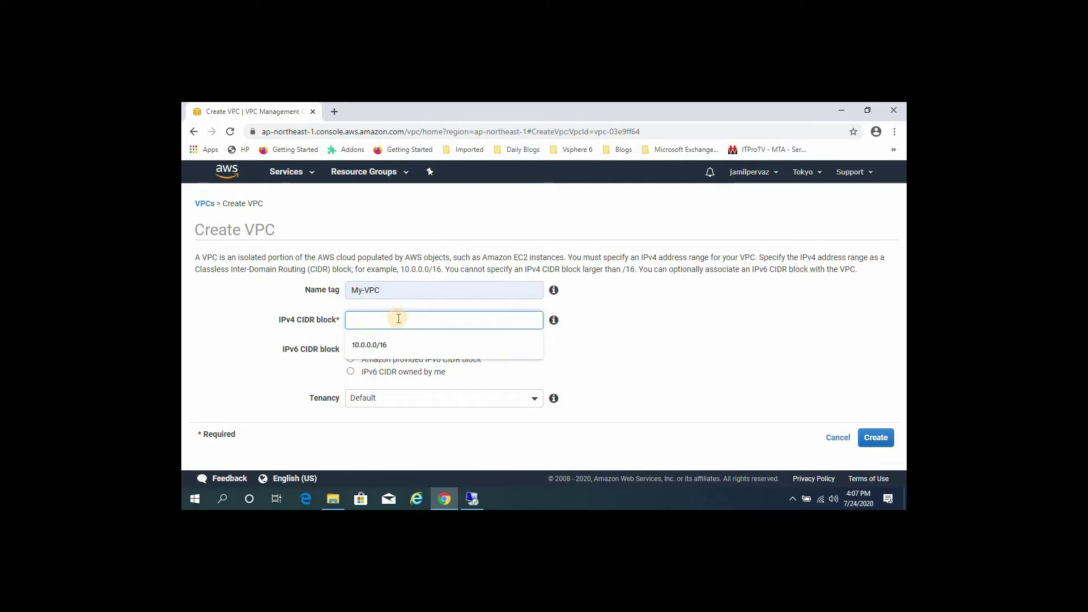
{"action": "left_click", "coordinate": [387, 345]}
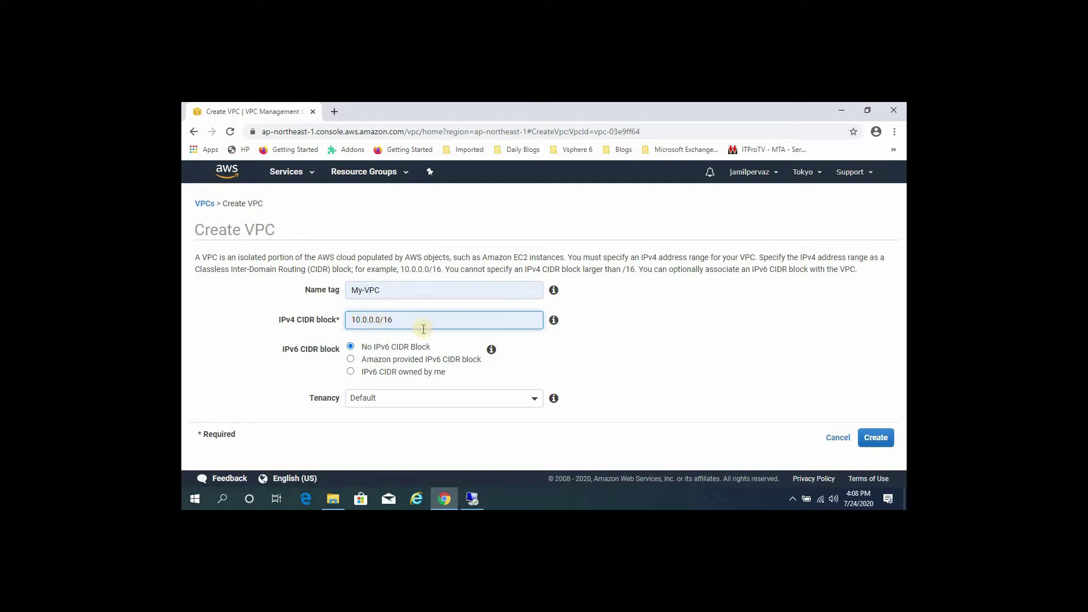
{"action": "left_click", "coordinate": [877, 439]}
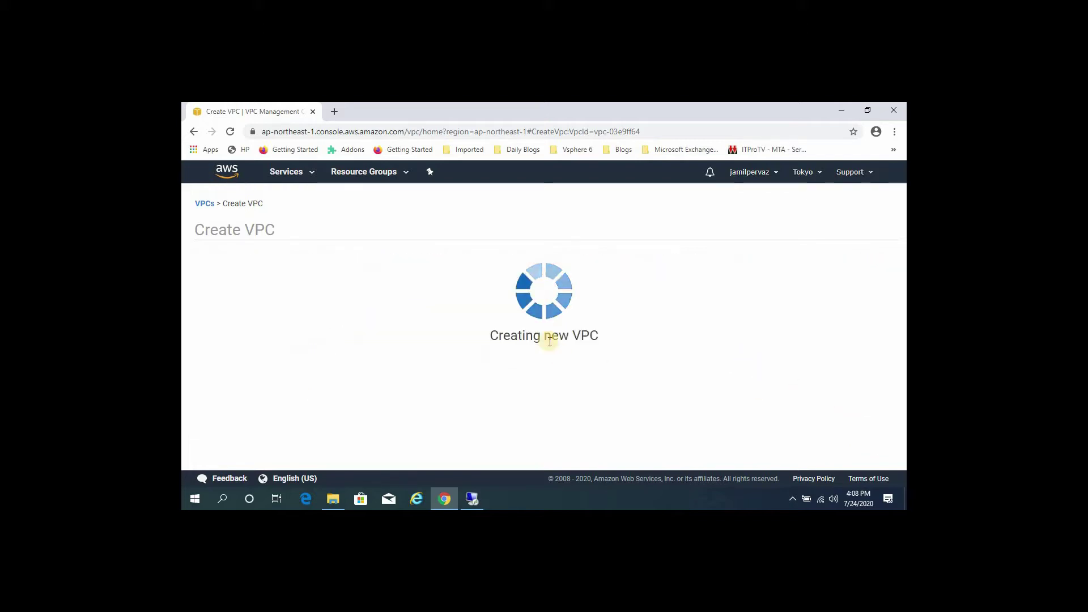
{"action": "left_click", "coordinate": [709, 331]}
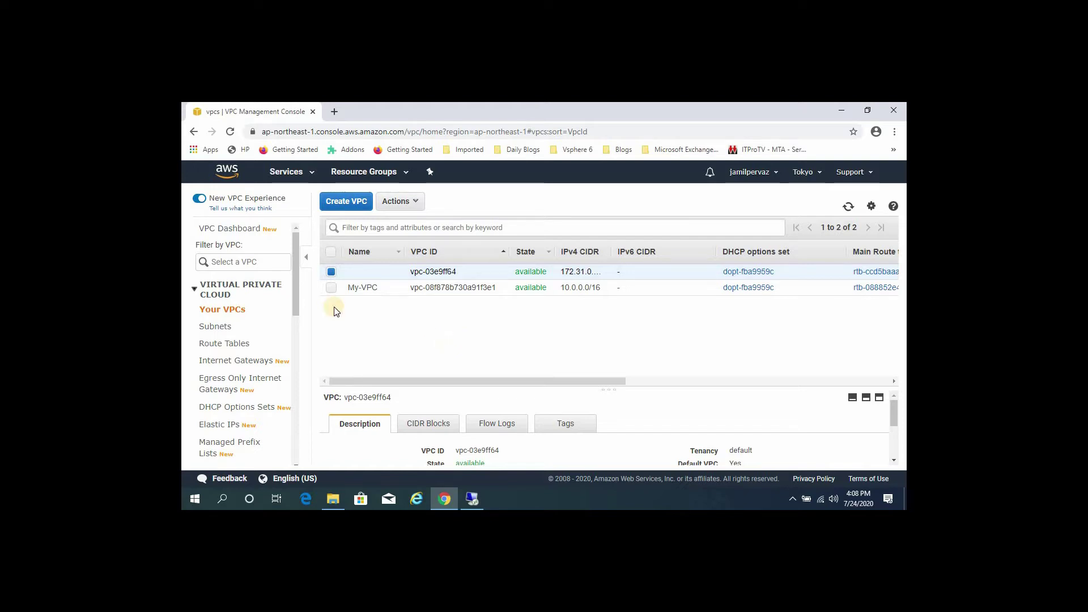
- Start a new subnet with the name tag My-Subnet and assign it to My-VPC
{"action": "left_click", "coordinate": [223, 328]}
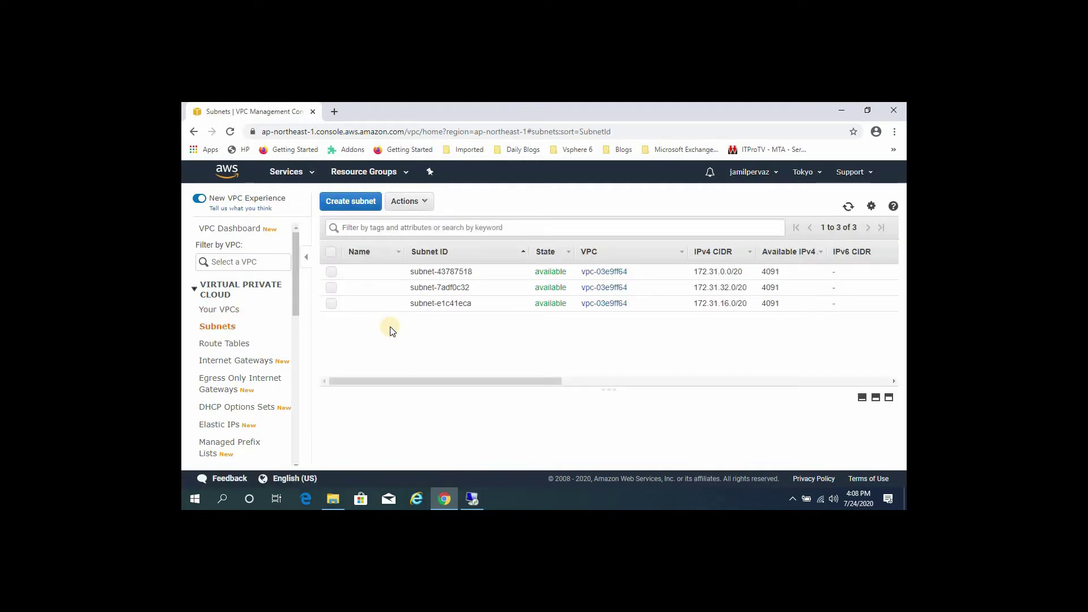
{"action": "left_click", "coordinate": [365, 205]}
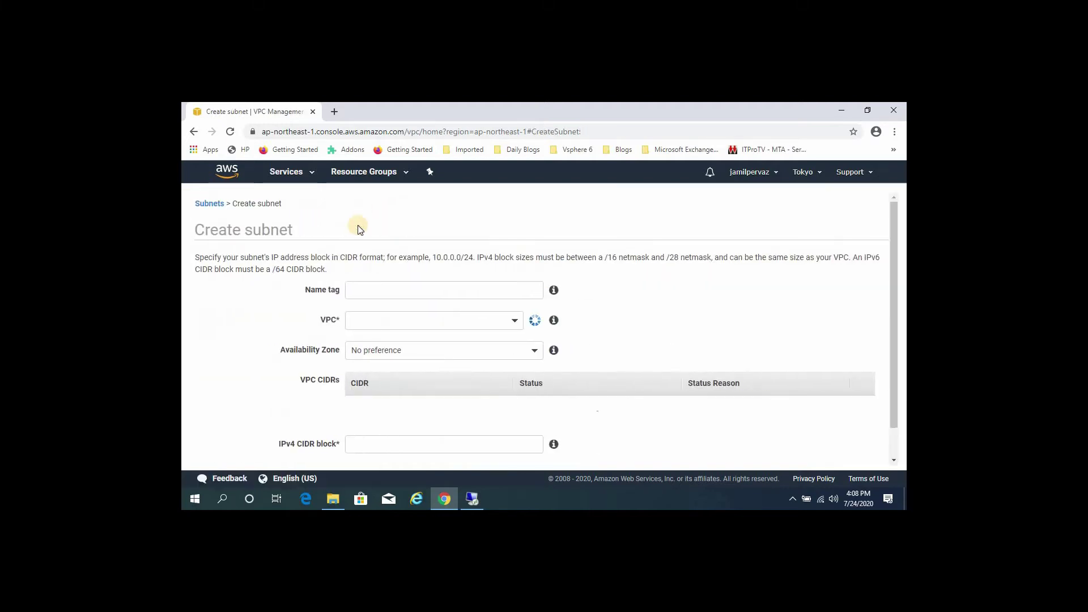
{"action": "left_click", "coordinate": [498, 288]}
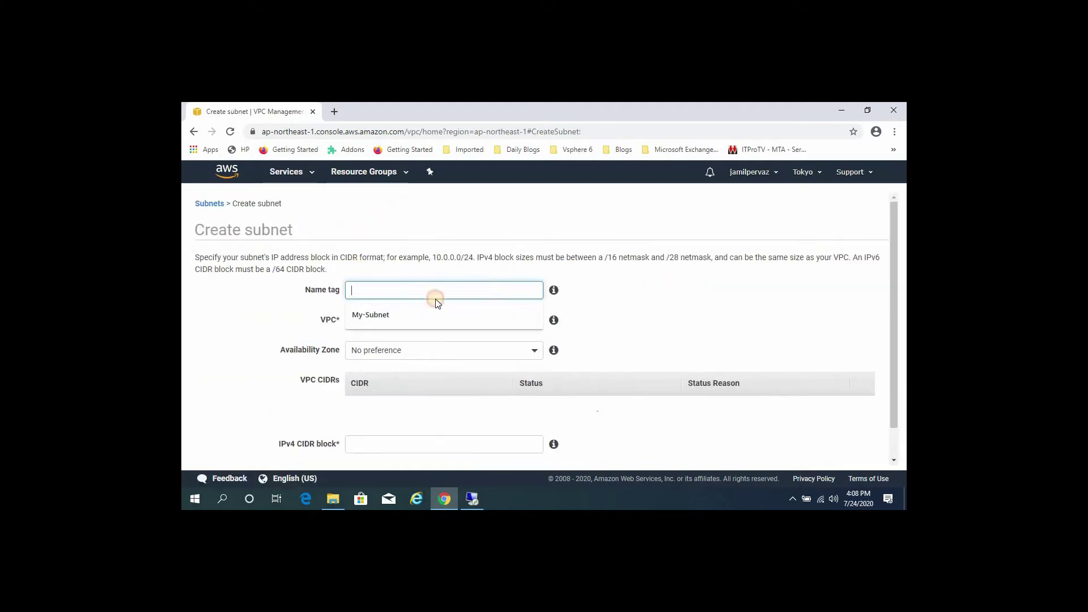
{"action": "left_click", "coordinate": [376, 311]}
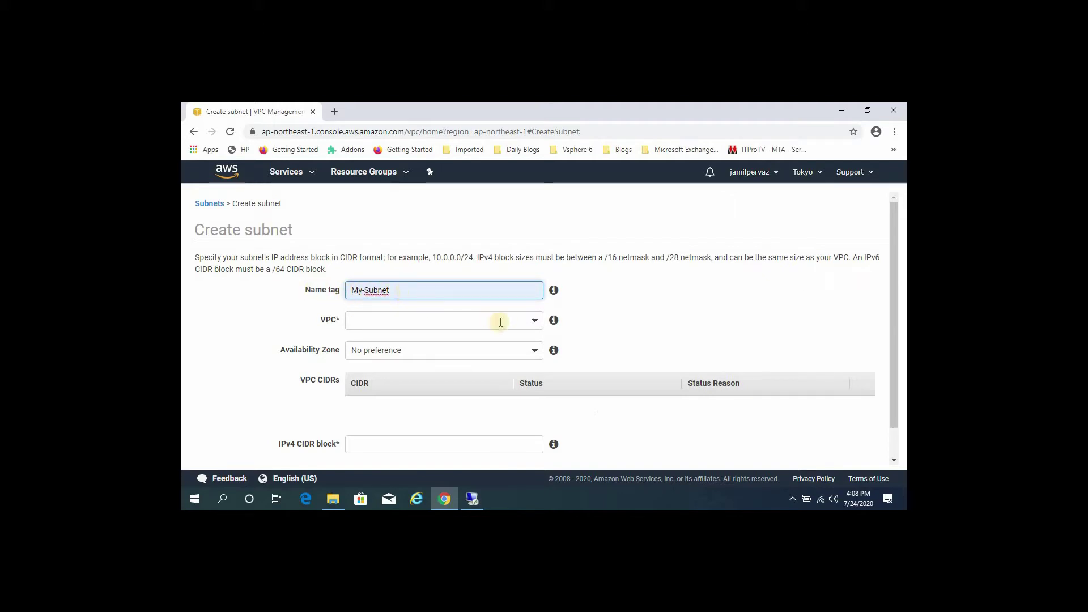
{"action": "left_click", "coordinate": [534, 323]}
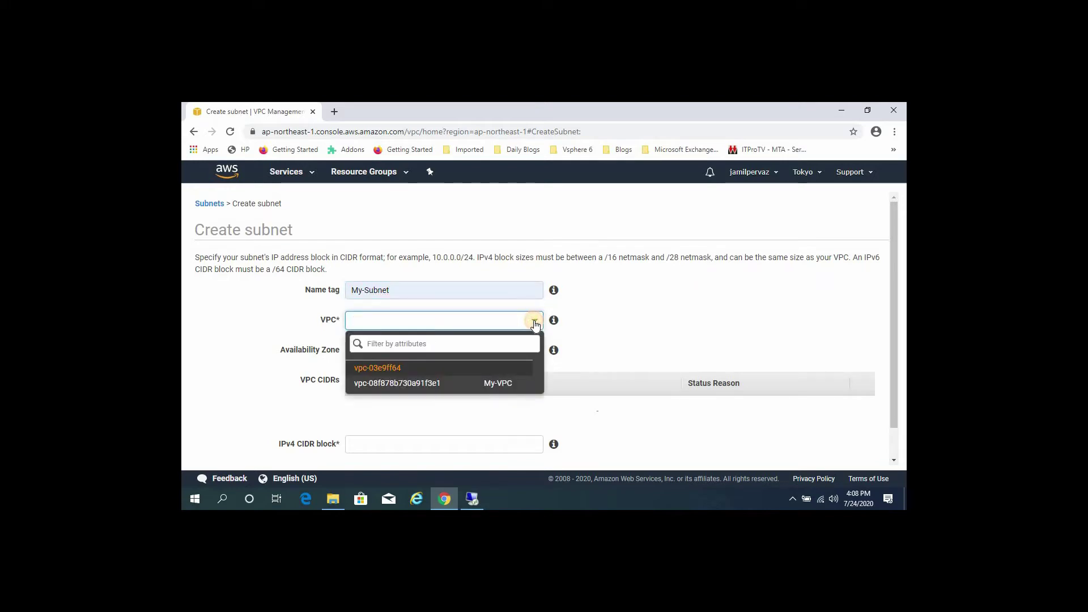
{"action": "left_click", "coordinate": [474, 385]}
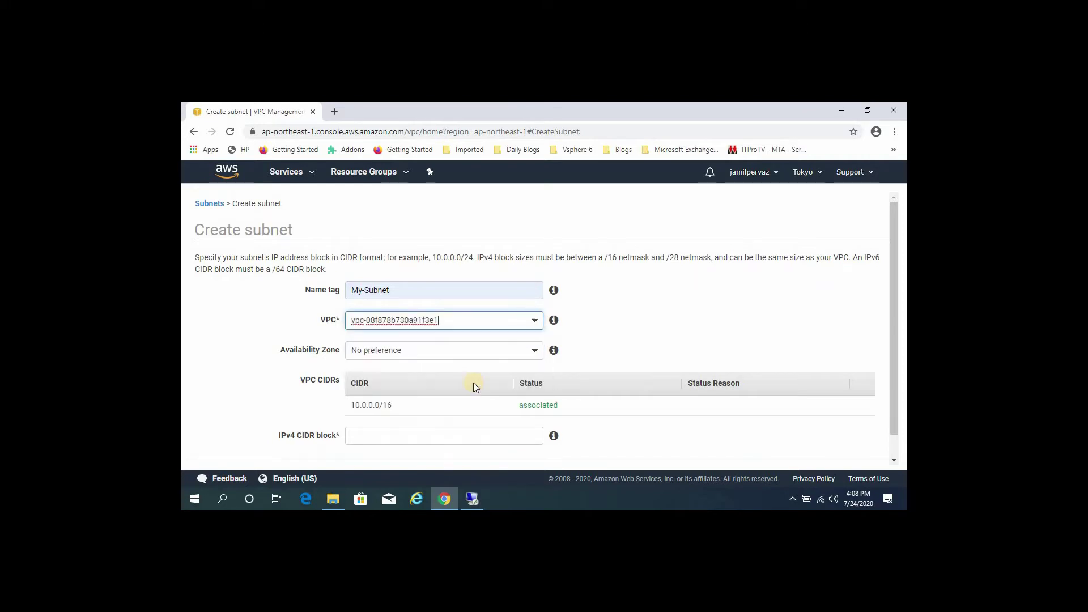
- Set the subnet's availability zone to ap-northeast-1c and its IPv4 CIDR block to 10.0.0.0/24, and create it
{"action": "left_click", "coordinate": [519, 348]}
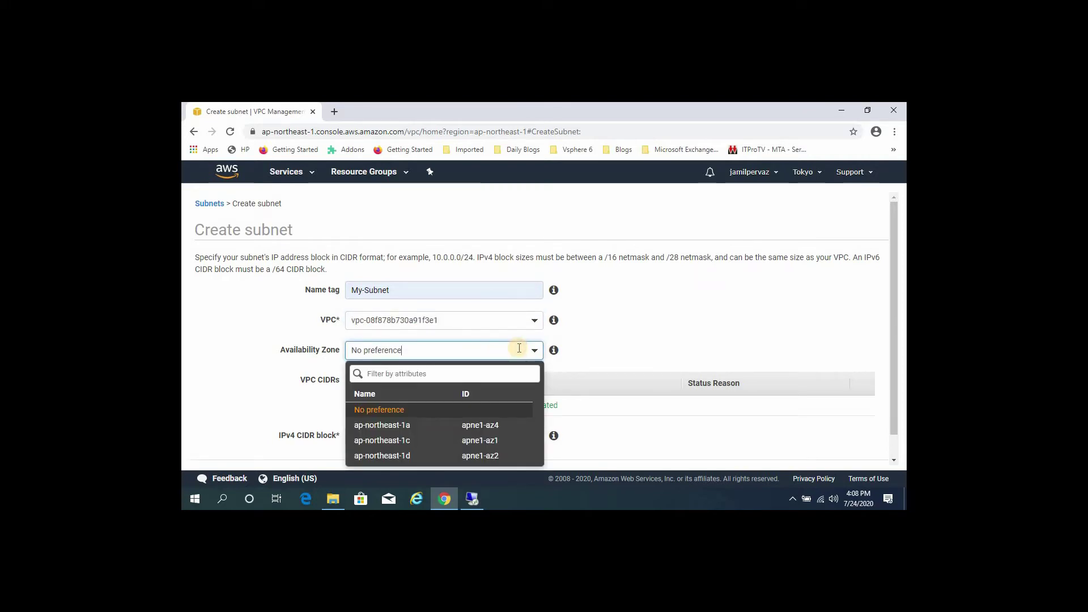
{"action": "left_click", "coordinate": [500, 442]}
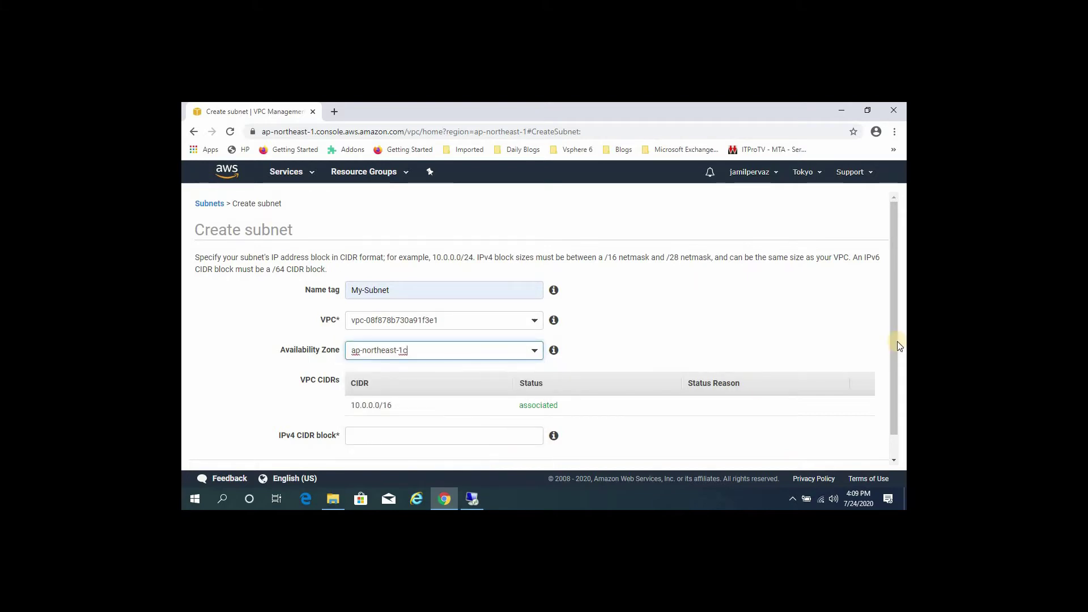
{"action": "left_click_drag", "start_coordinate": [896, 343], "coordinate": [899, 385]}
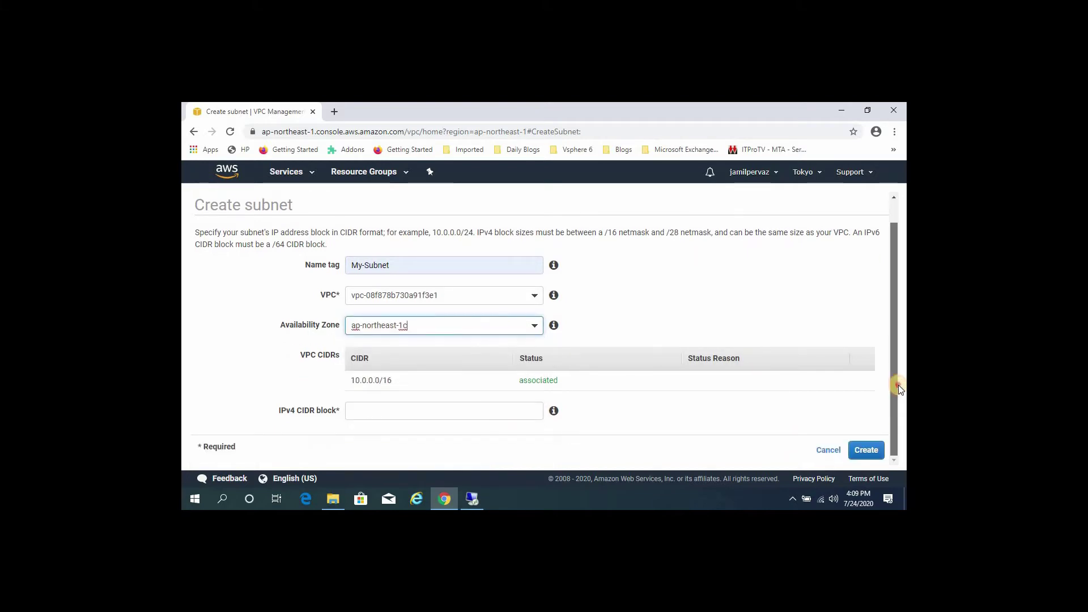
{"action": "left_click", "coordinate": [406, 408]}
{"action": "left_click", "coordinate": [389, 436]}
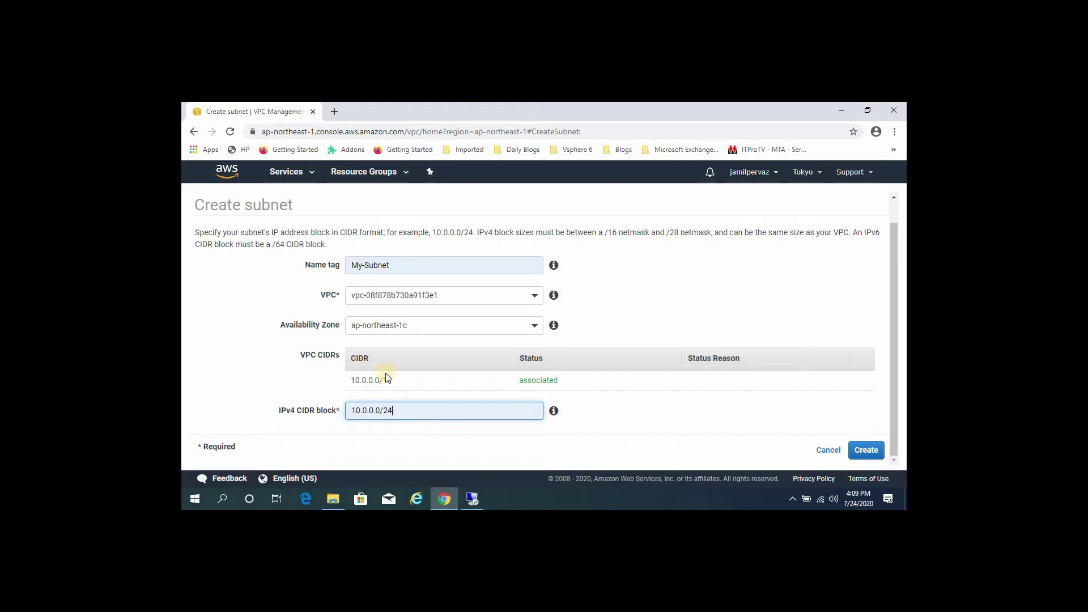
{"action": "left_click", "coordinate": [867, 447]}
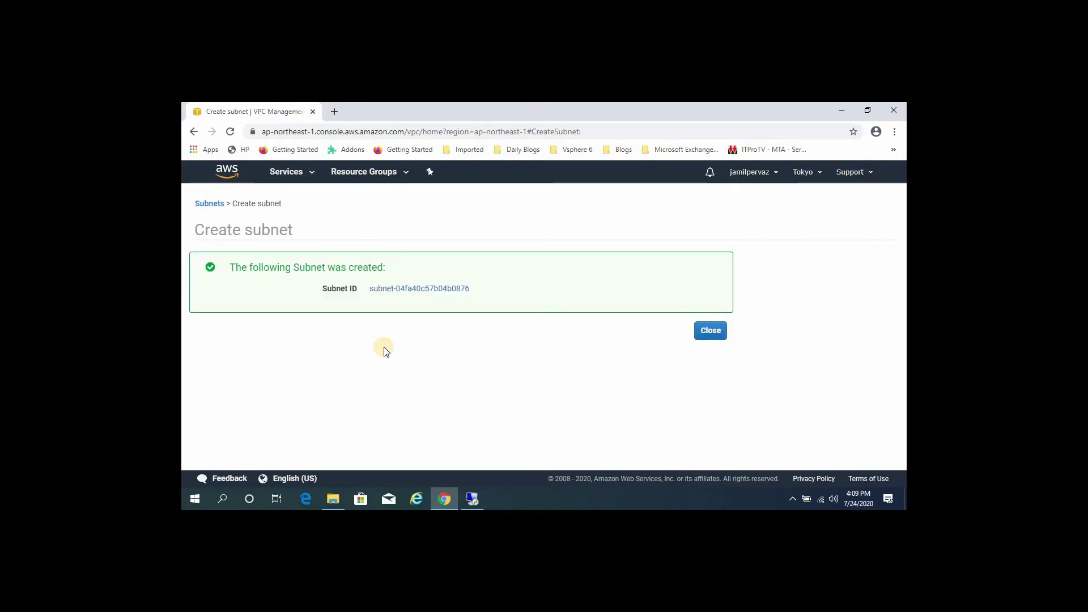
{"action": "left_click", "coordinate": [710, 331]}
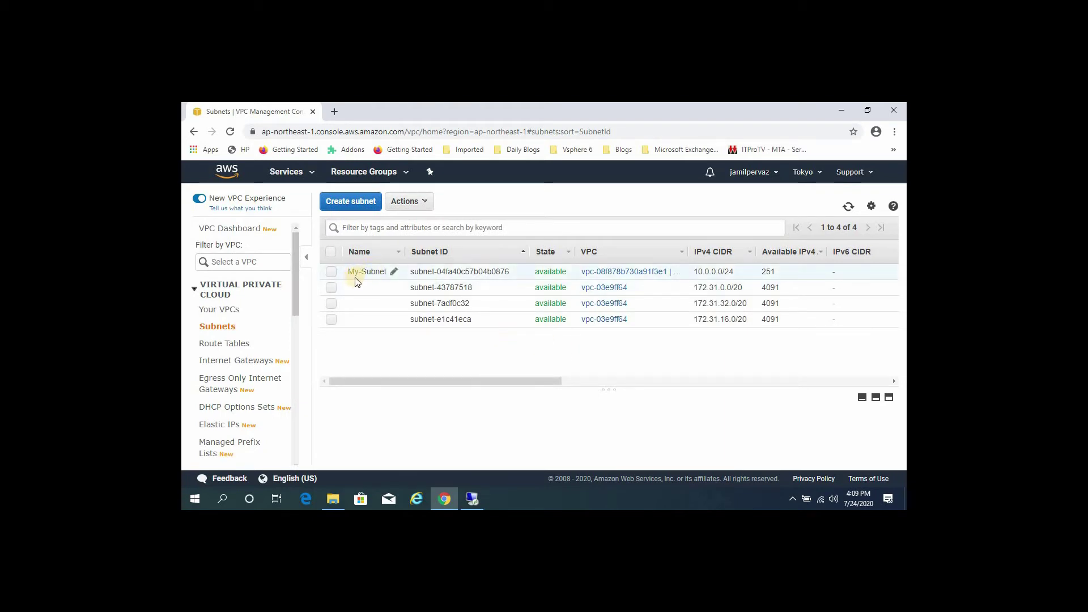
- Create an internet gateway with the name tag My-IGW
{"action": "left_click", "coordinate": [241, 362]}
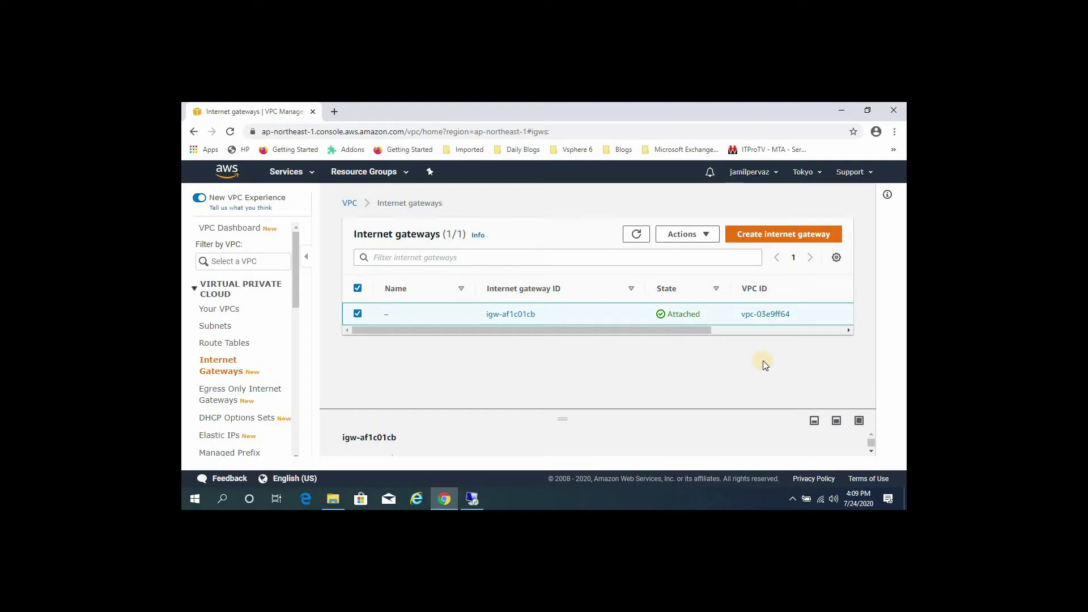
{"action": "left_click", "coordinate": [774, 236]}
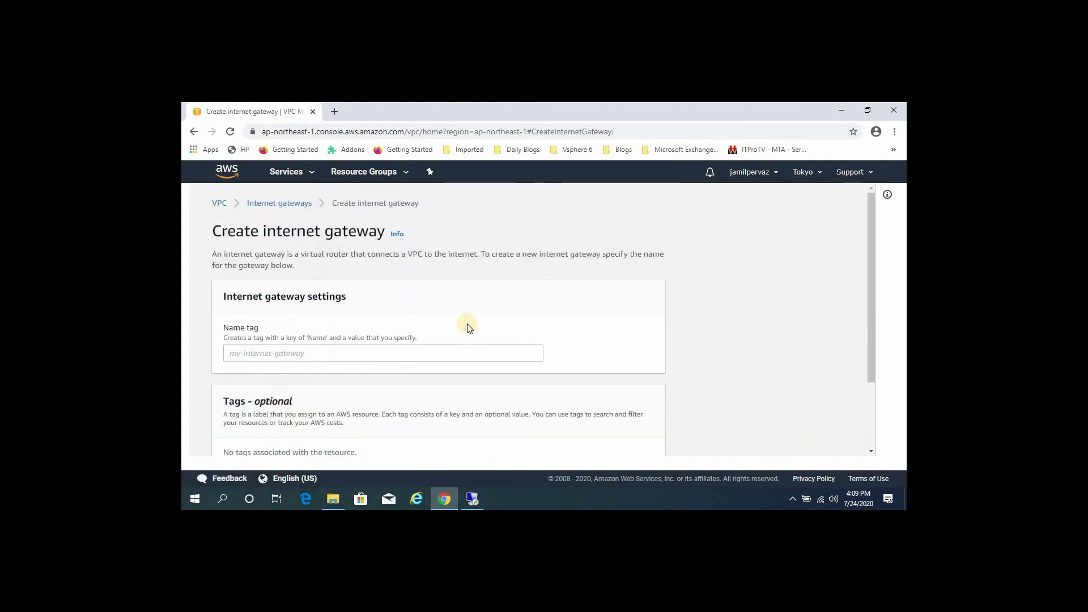
{"action": "left_click", "coordinate": [362, 351]}
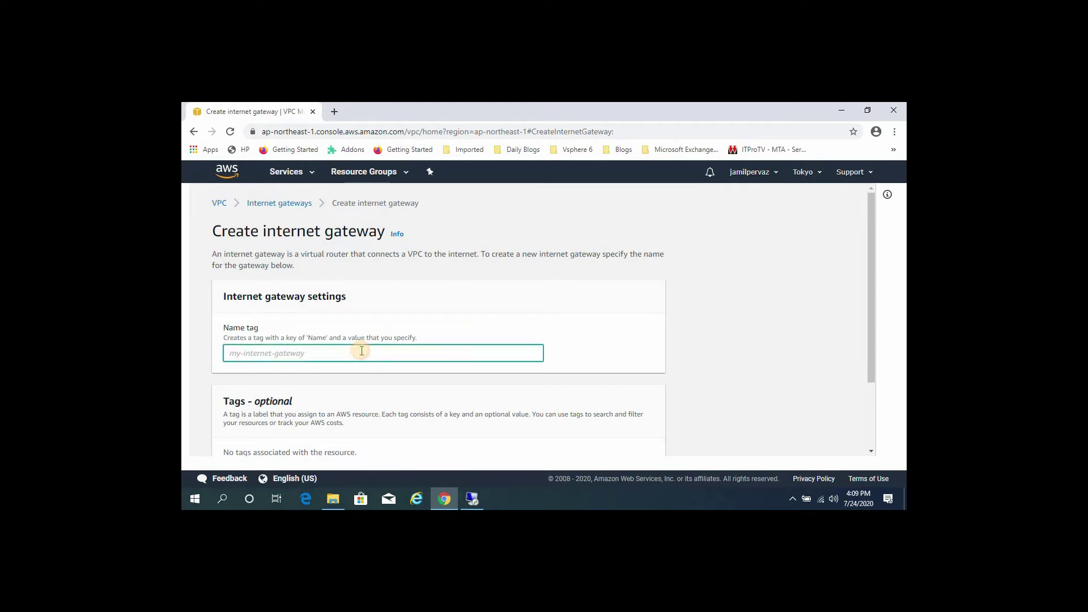
{"action": "type", "text": "My"}
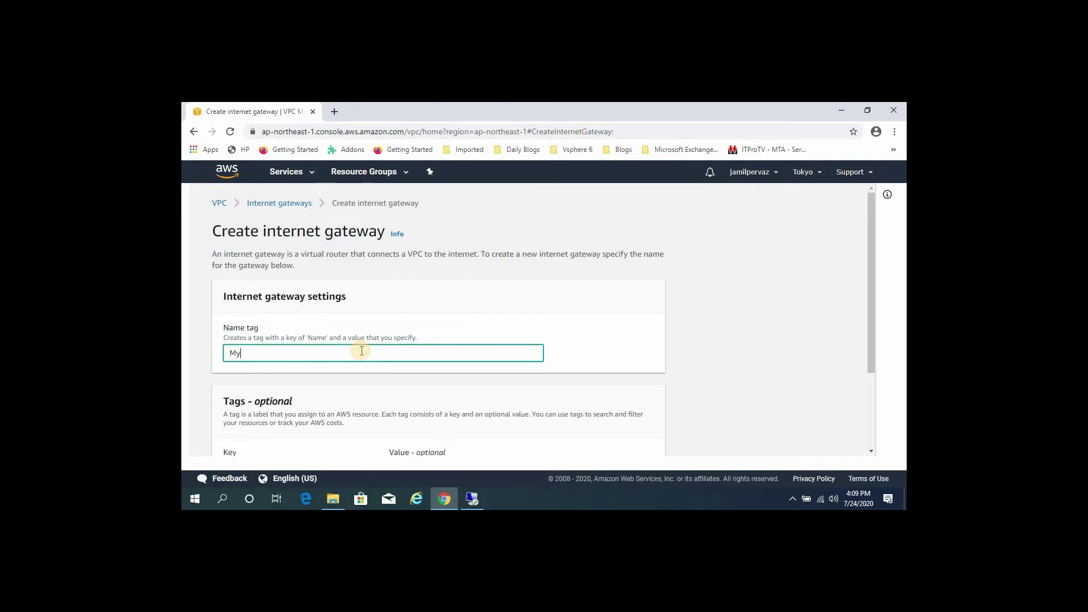
{"action": "type", "text": "-I"}
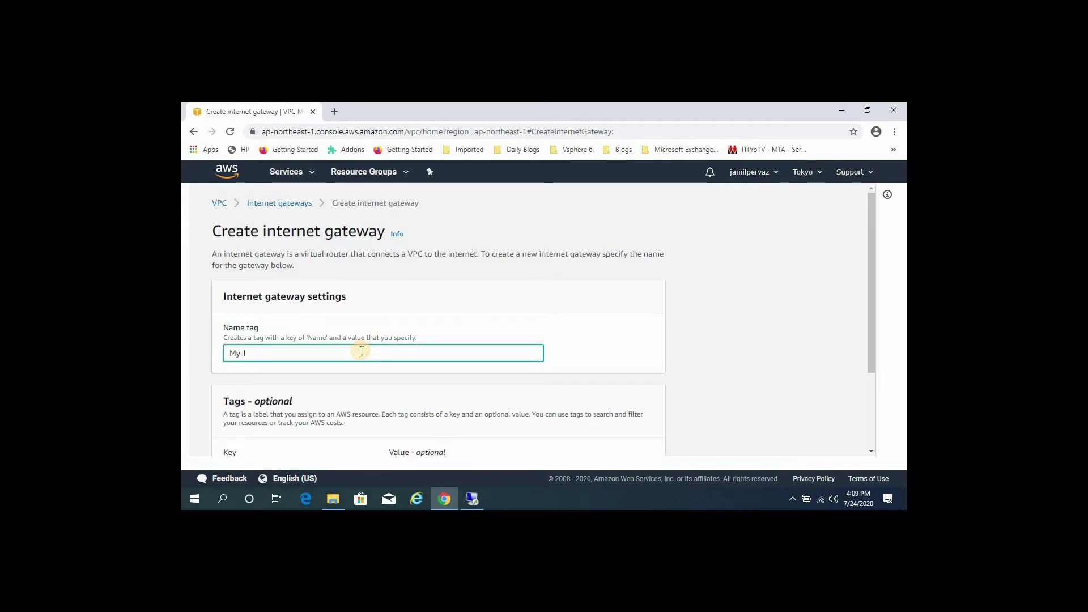
{"action": "type", "text": "GW"}
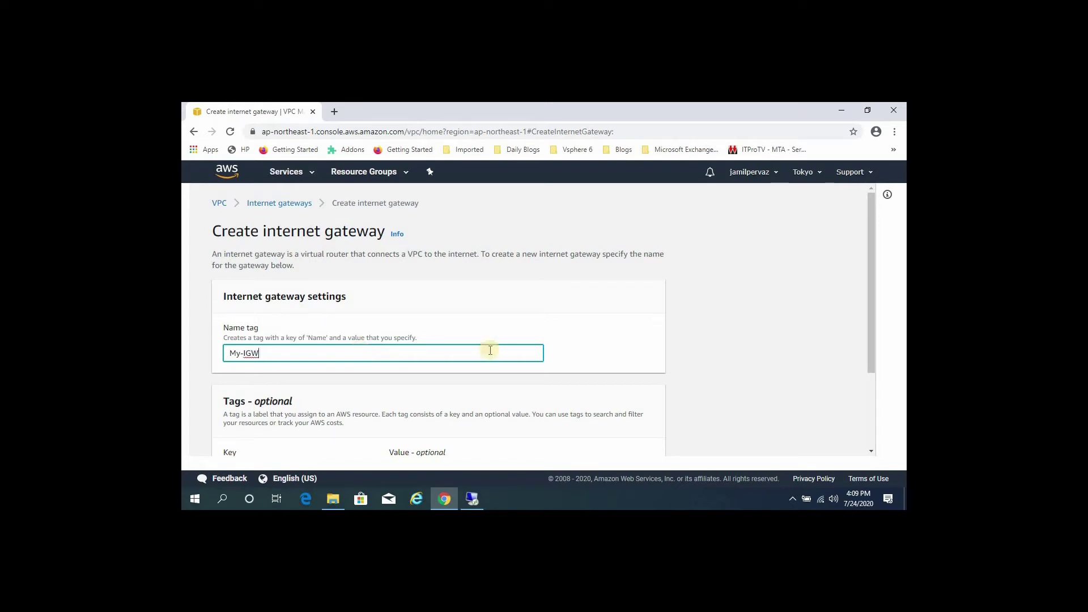
{"action": "scroll", "coordinate": [683, 338], "scroll_direction": "down", "scroll_amount": 2}
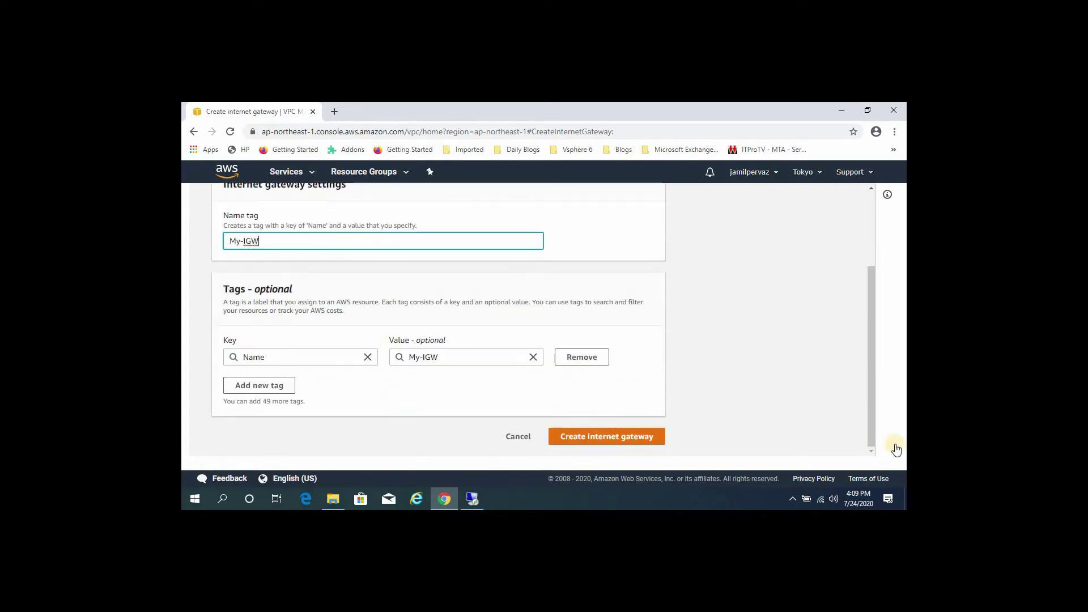
{"action": "left_click", "coordinate": [591, 436]}
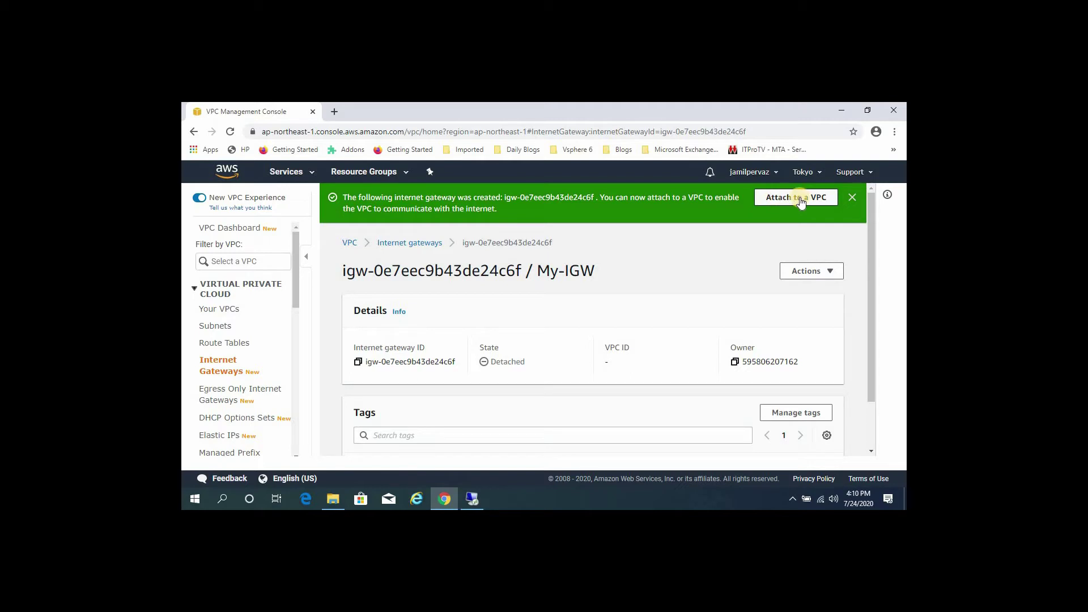
- Attach the internet gateway My-IGW to My-VPC
{"action": "left_click", "coordinate": [835, 273]}
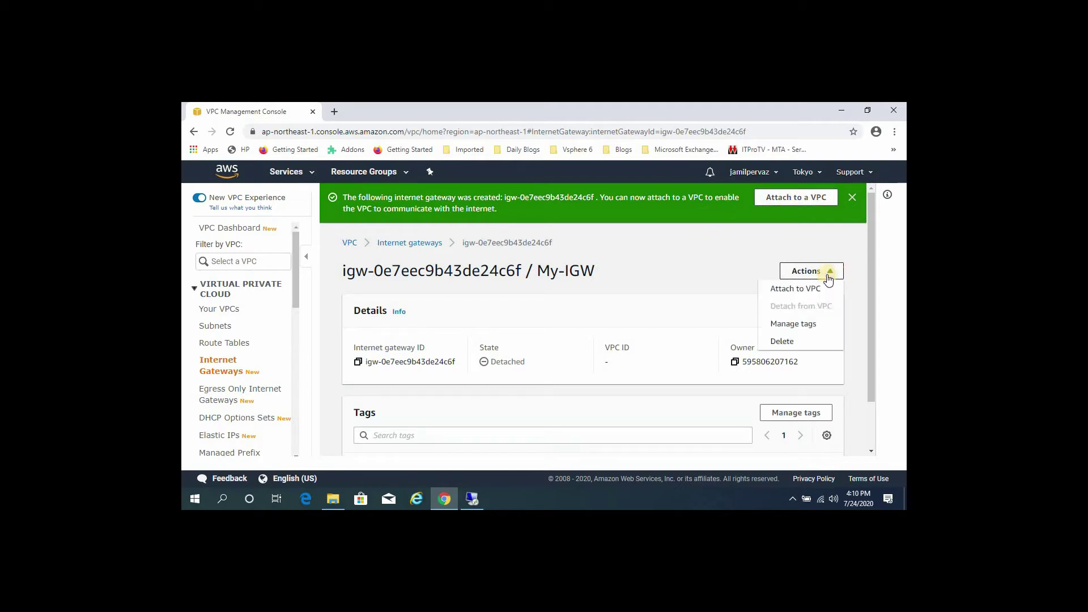
{"action": "left_click", "coordinate": [793, 289]}
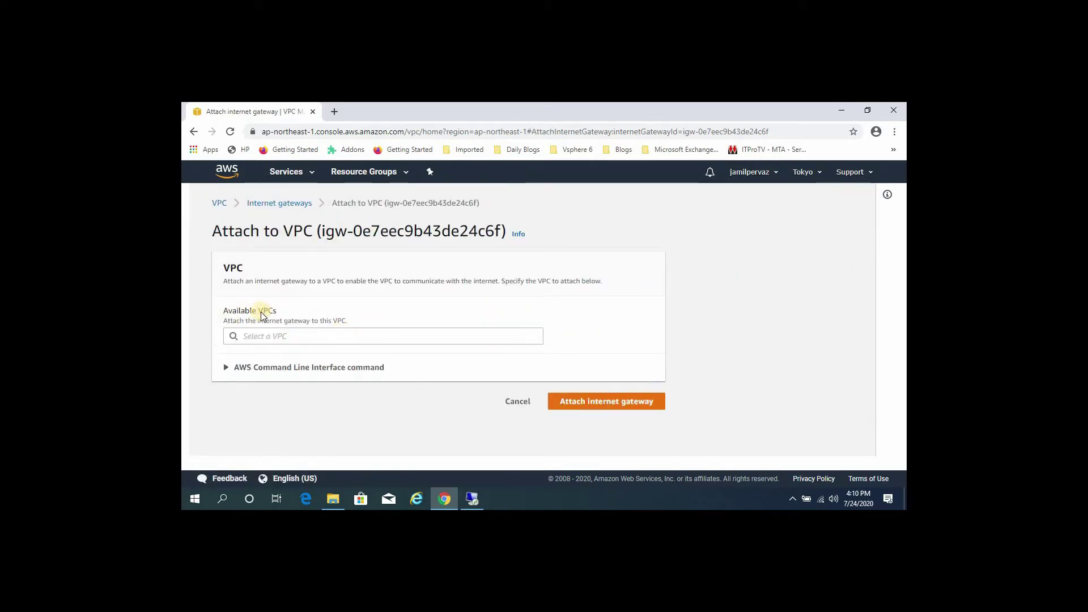
{"action": "left_click", "coordinate": [311, 336]}
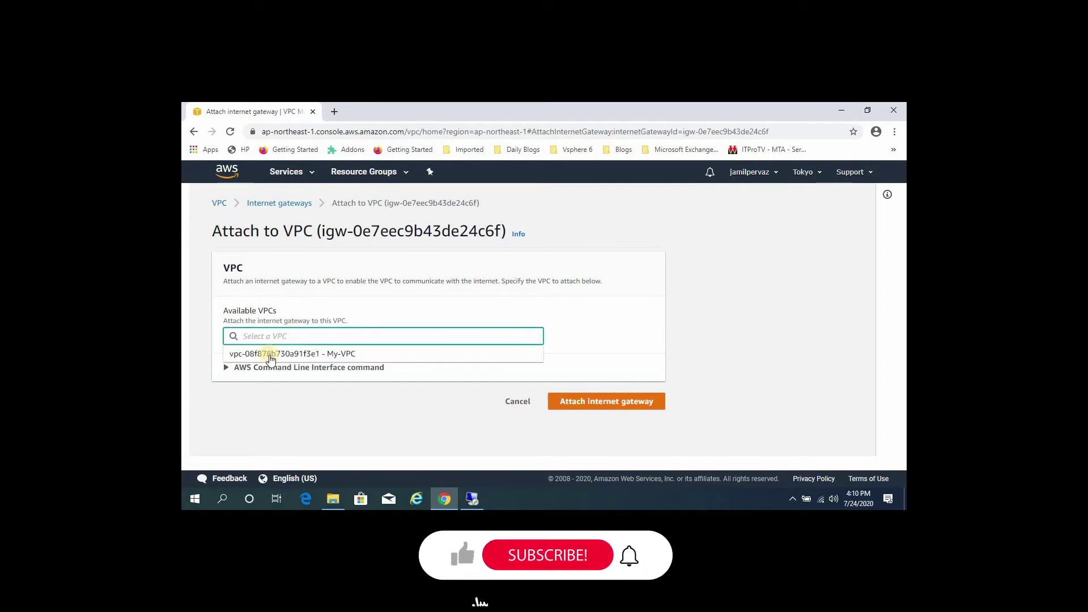
{"action": "left_click", "coordinate": [357, 354]}
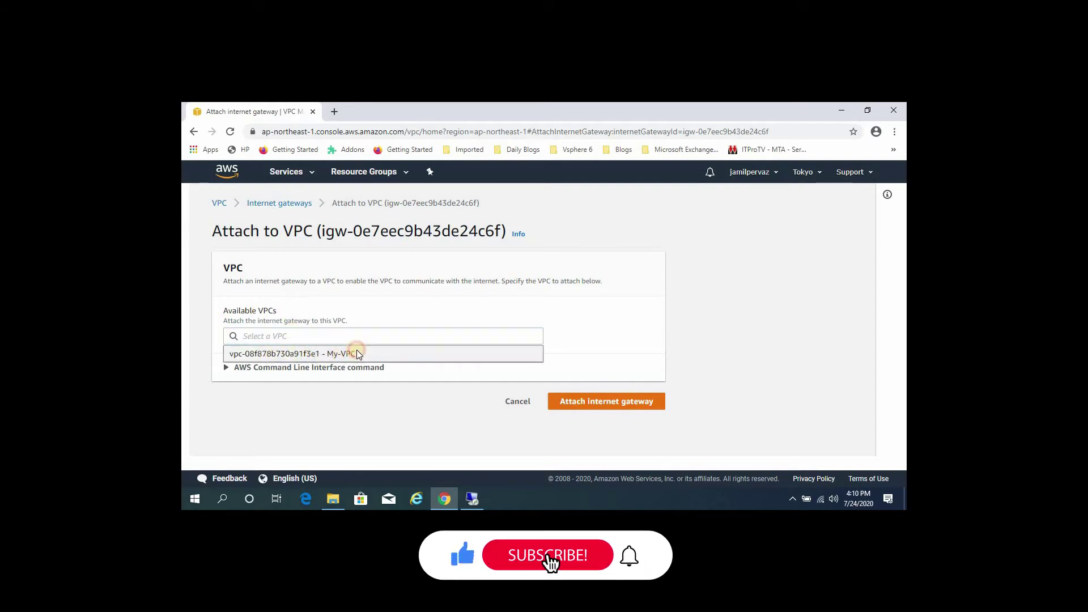
{"action": "left_click", "coordinate": [605, 403]}
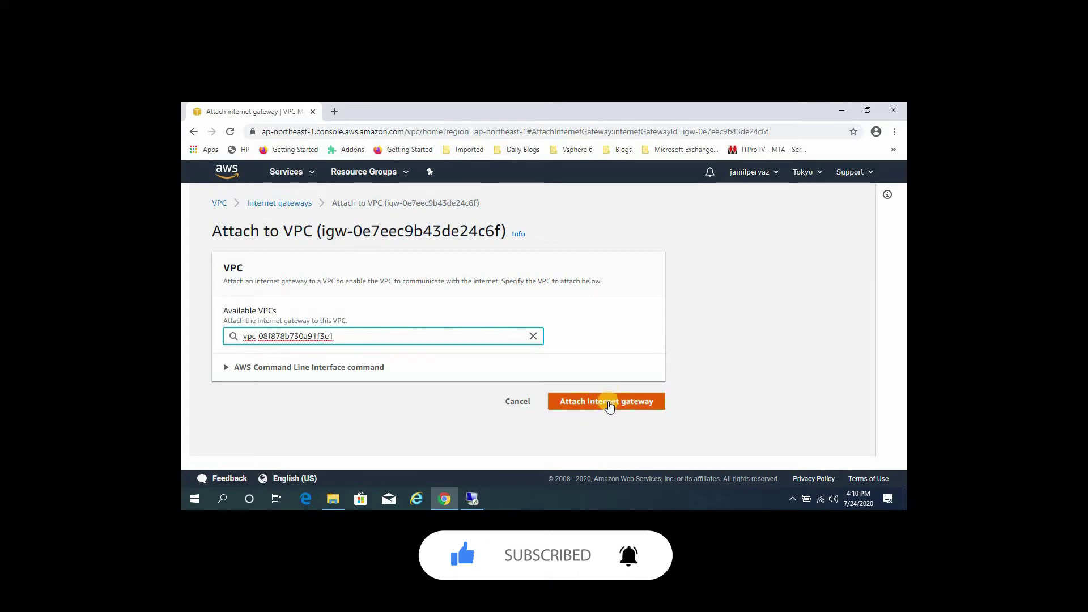
{"action": "left_click", "coordinate": [610, 402]}
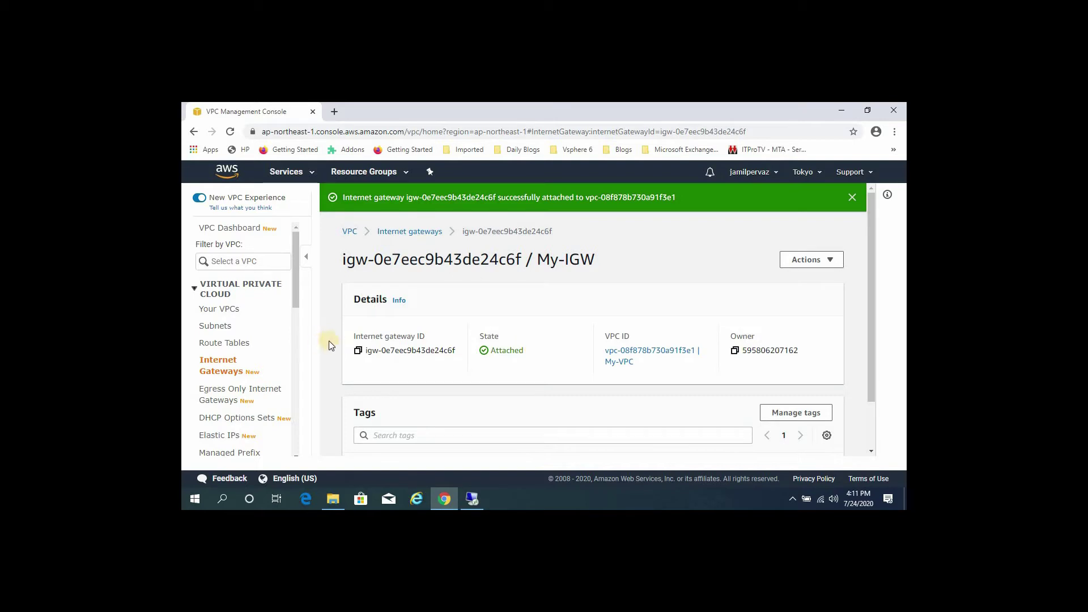
- Create a route table with the name tag My-Route Table in My-VPC
{"action": "left_click", "coordinate": [229, 343]}
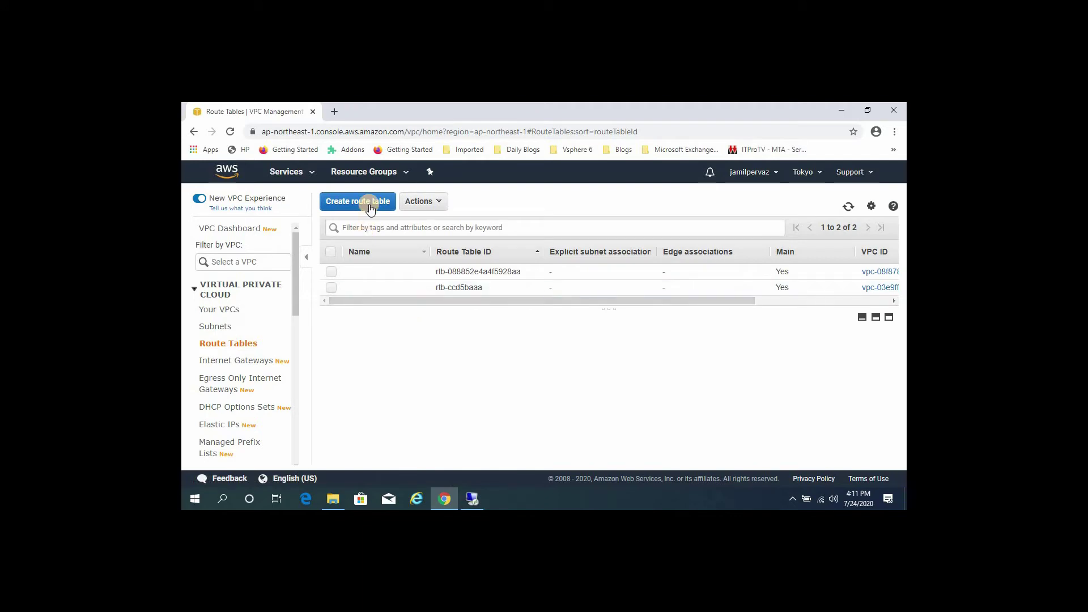
{"action": "left_click", "coordinate": [370, 205]}
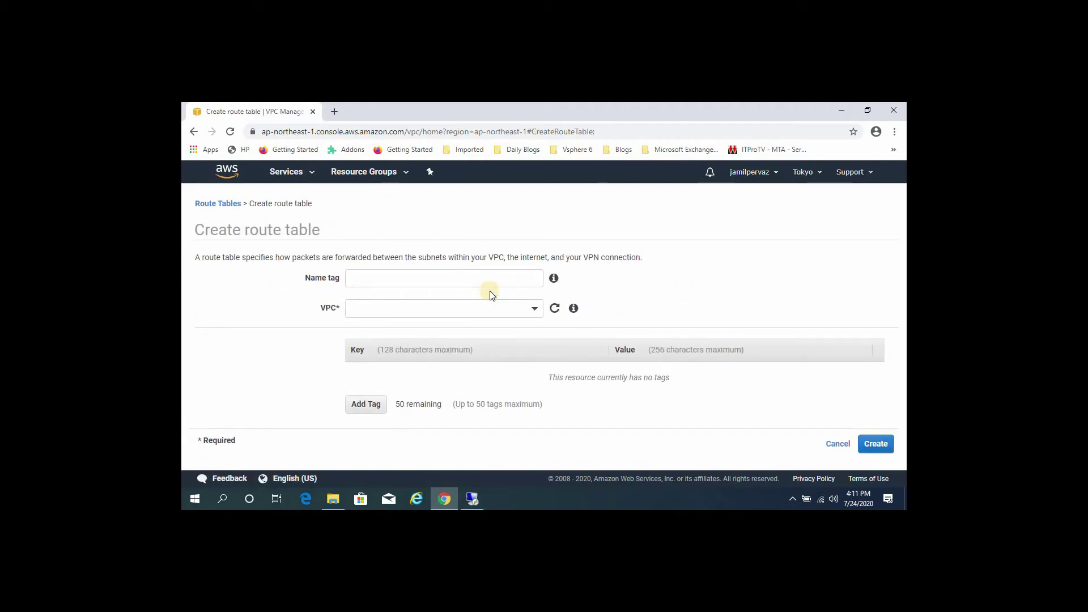
{"action": "left_click", "coordinate": [419, 277]}
{"action": "left_click", "coordinate": [386, 324]}
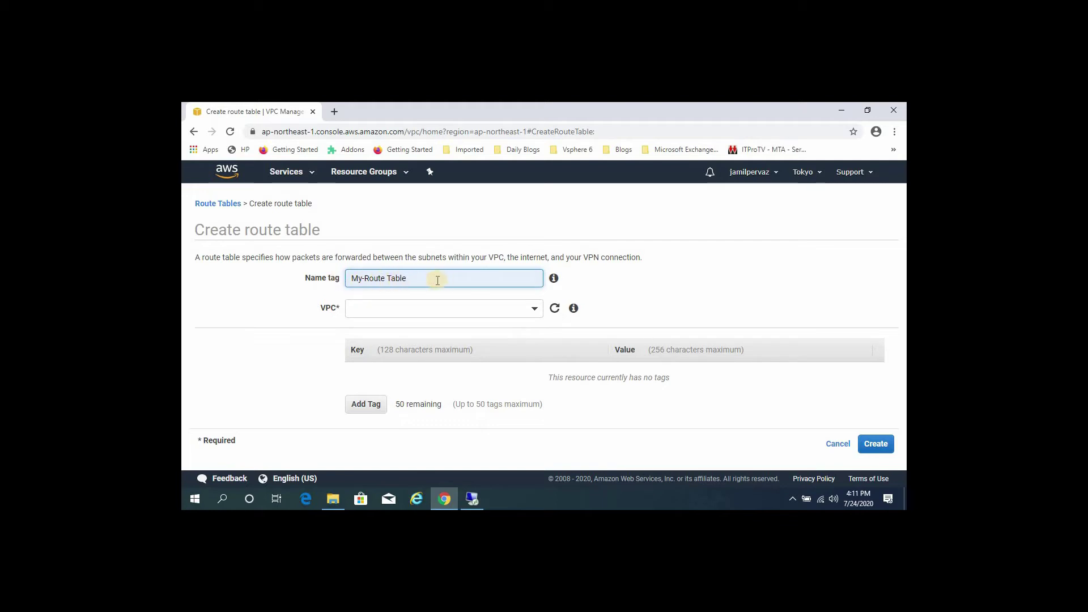
{"action": "left_click", "coordinate": [535, 309]}
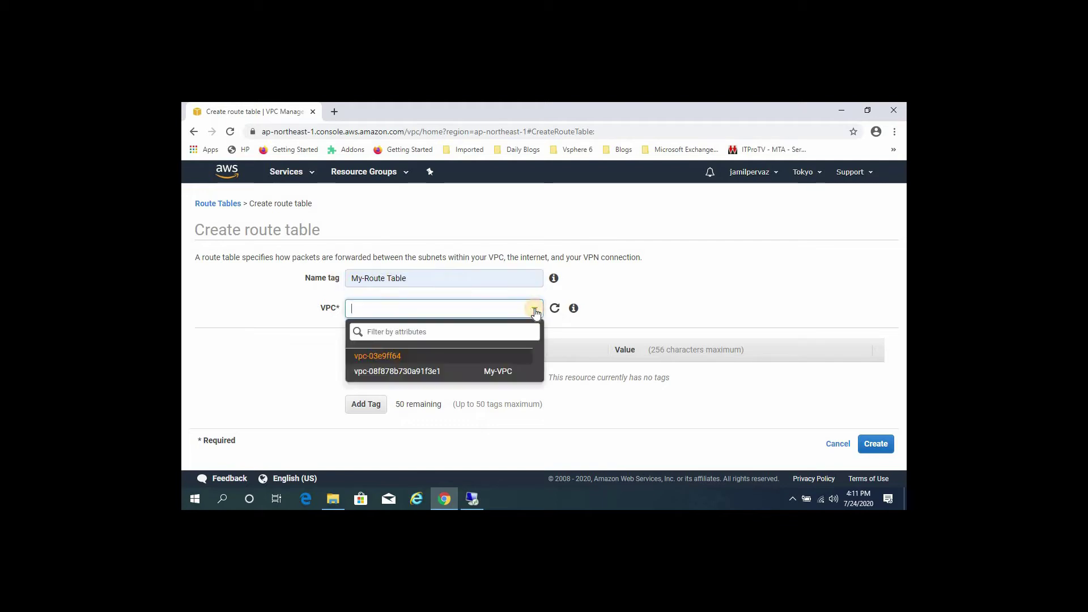
{"action": "left_click", "coordinate": [493, 368]}
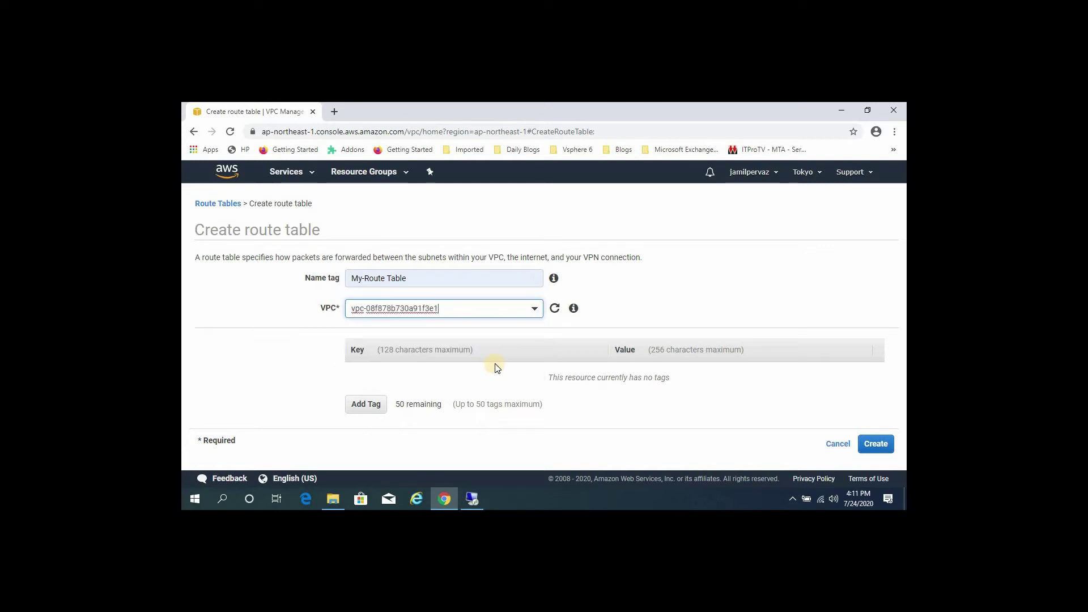
{"action": "left_click", "coordinate": [878, 445]}
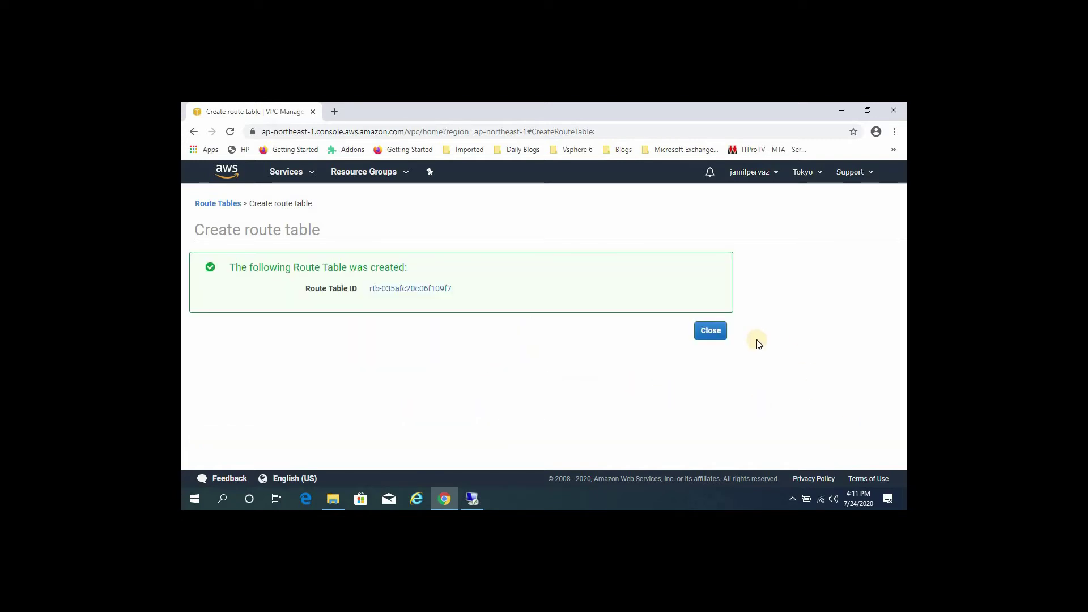
{"action": "left_click", "coordinate": [722, 332]}
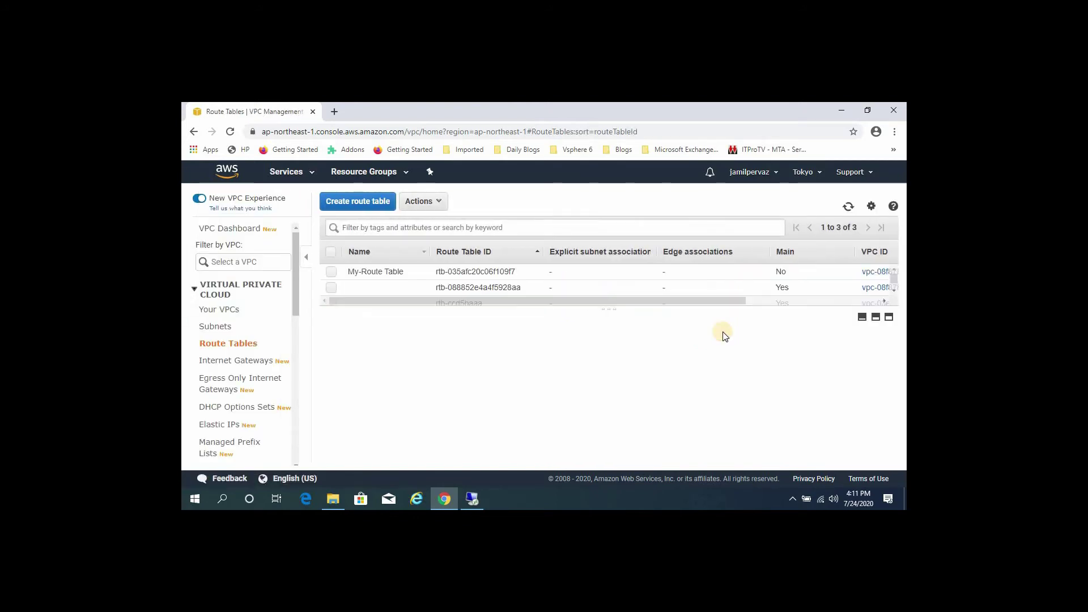
- Edit the routes of My-Route Table and add a route with the destination 0.0.0.0/0
{"action": "left_click", "coordinate": [332, 272]}
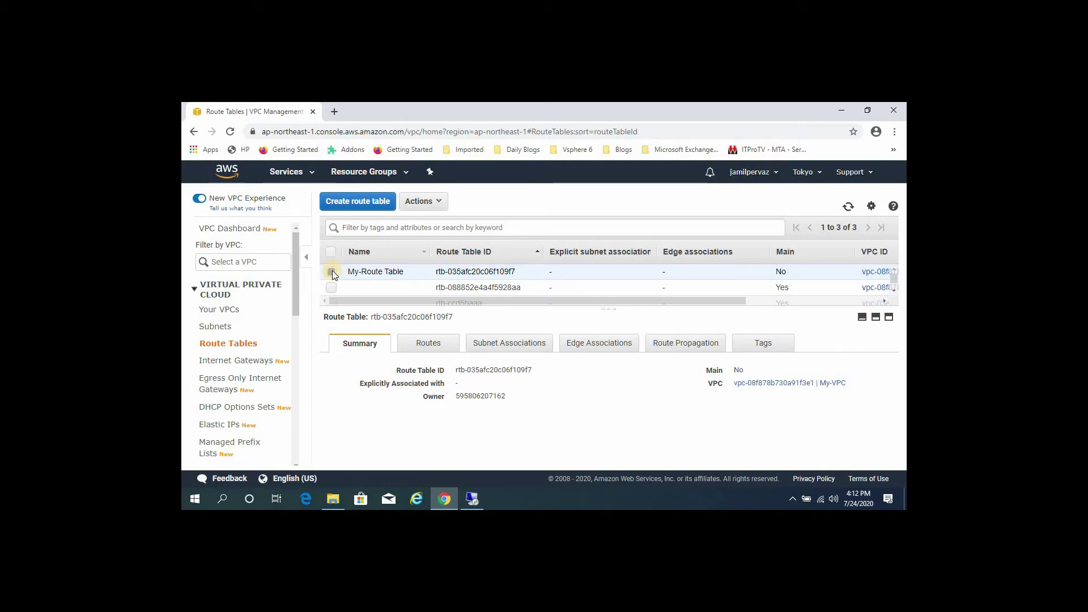
{"action": "left_click", "coordinate": [331, 272]}
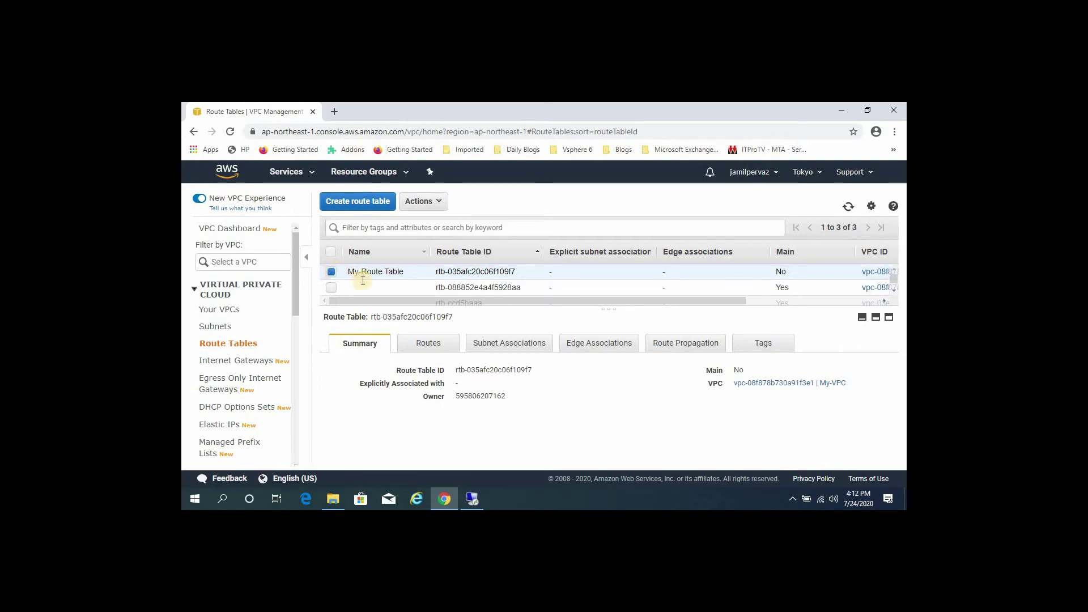
{"action": "left_click", "coordinate": [431, 344]}
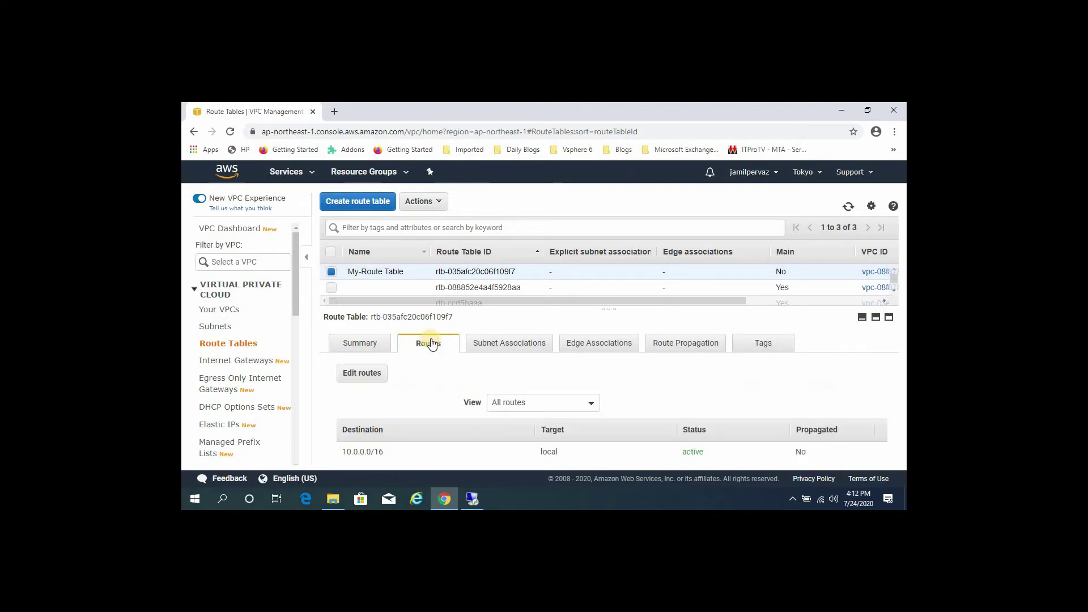
{"action": "left_click", "coordinate": [357, 374]}
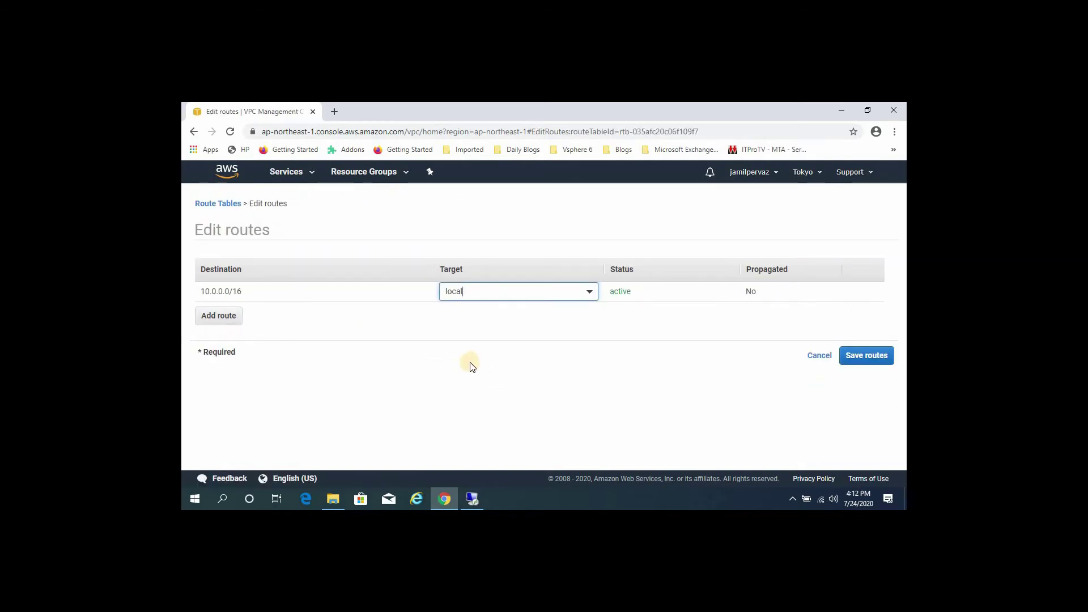
{"action": "left_click", "coordinate": [218, 317]}
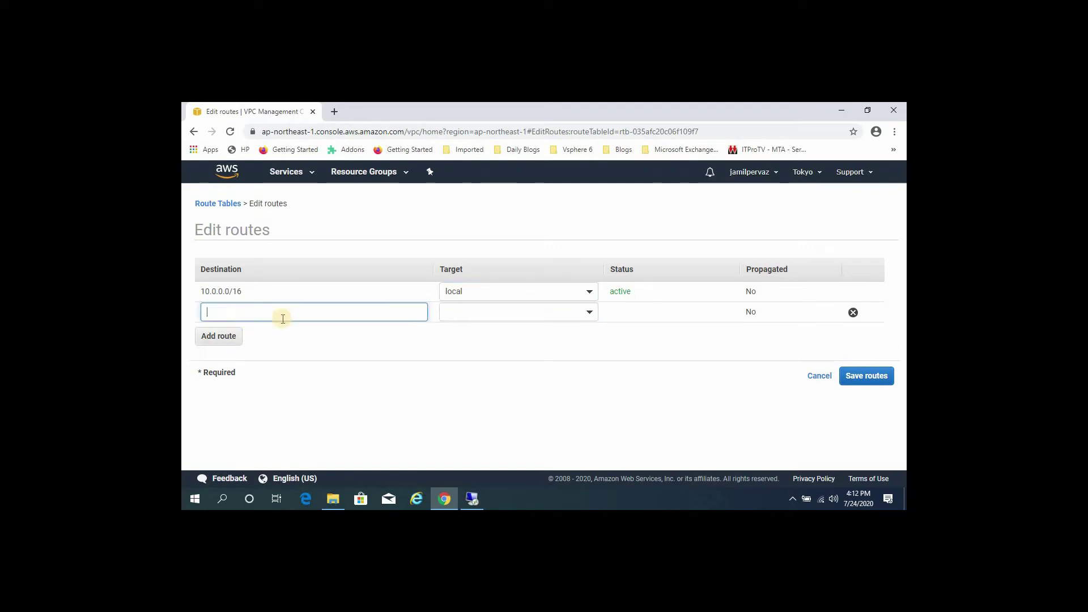
{"action": "left_click", "coordinate": [288, 313]}
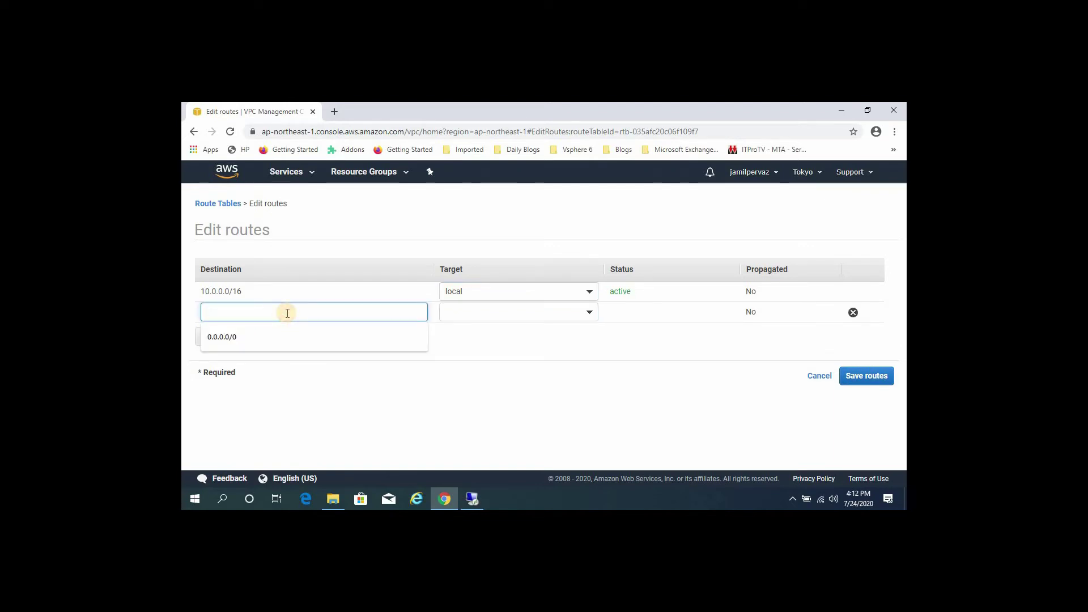
{"action": "type", "text": "0.0."}
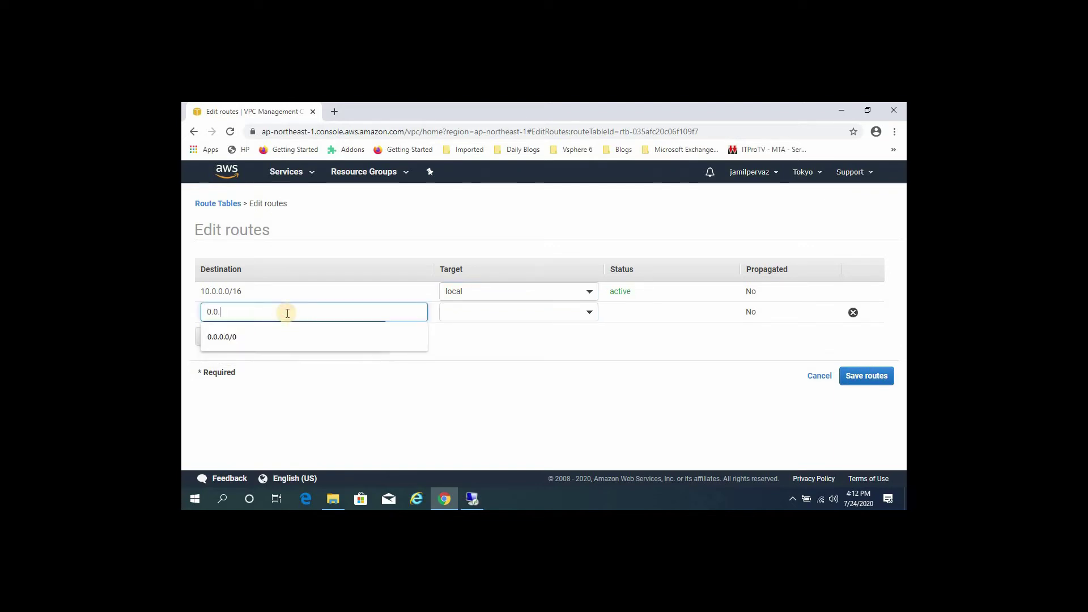
{"action": "type", "text": "0.0/0"}
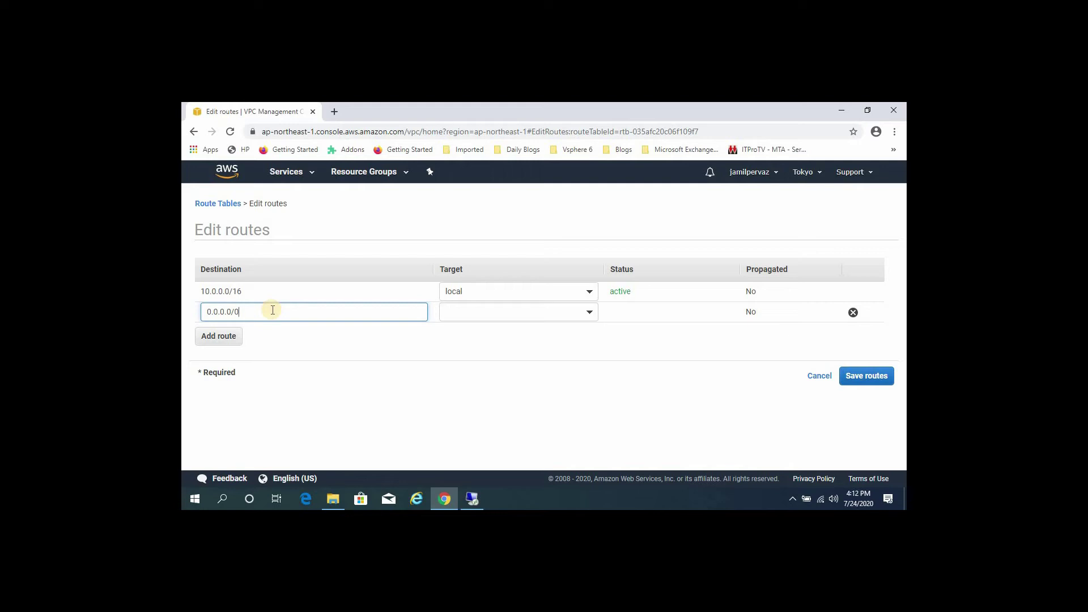
- Set the new route's target to the internet gateway My-IGW and save the routes
{"action": "left_click", "coordinate": [589, 313]}
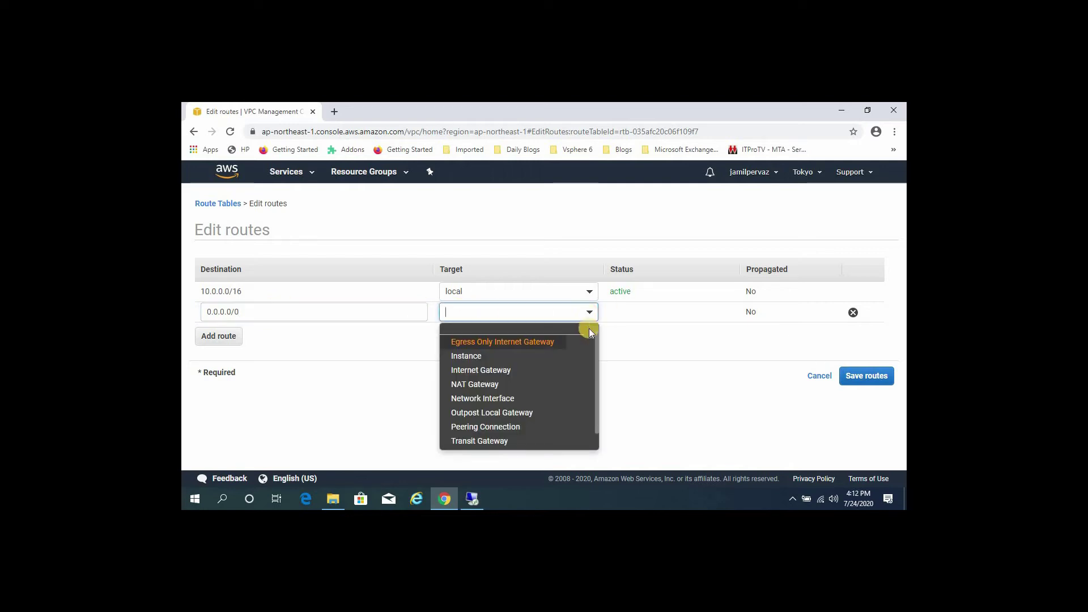
{"action": "left_click", "coordinate": [509, 369]}
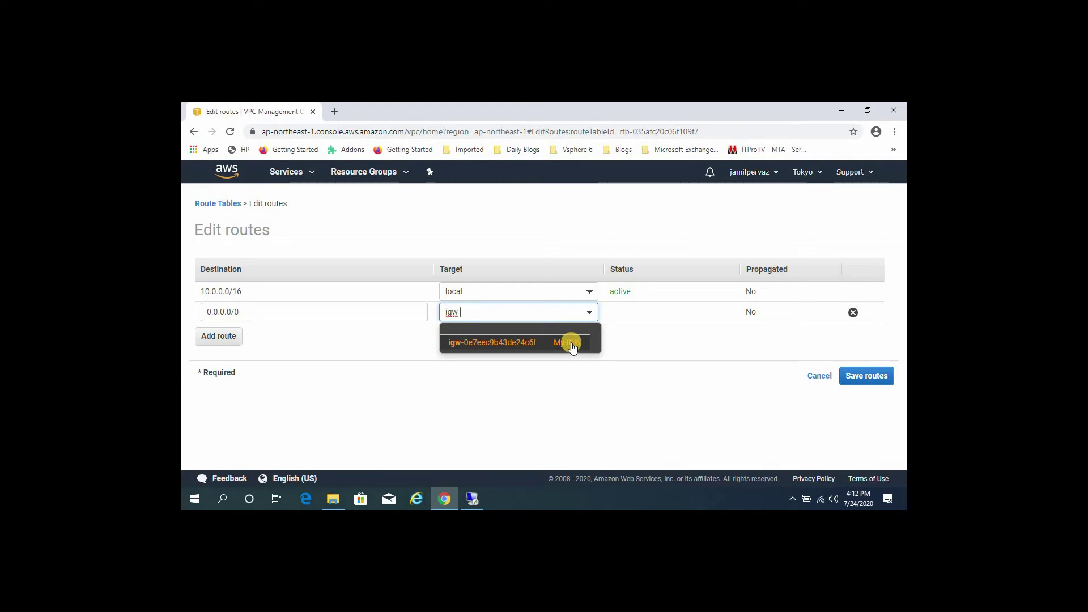
{"action": "left_click", "coordinate": [571, 343]}
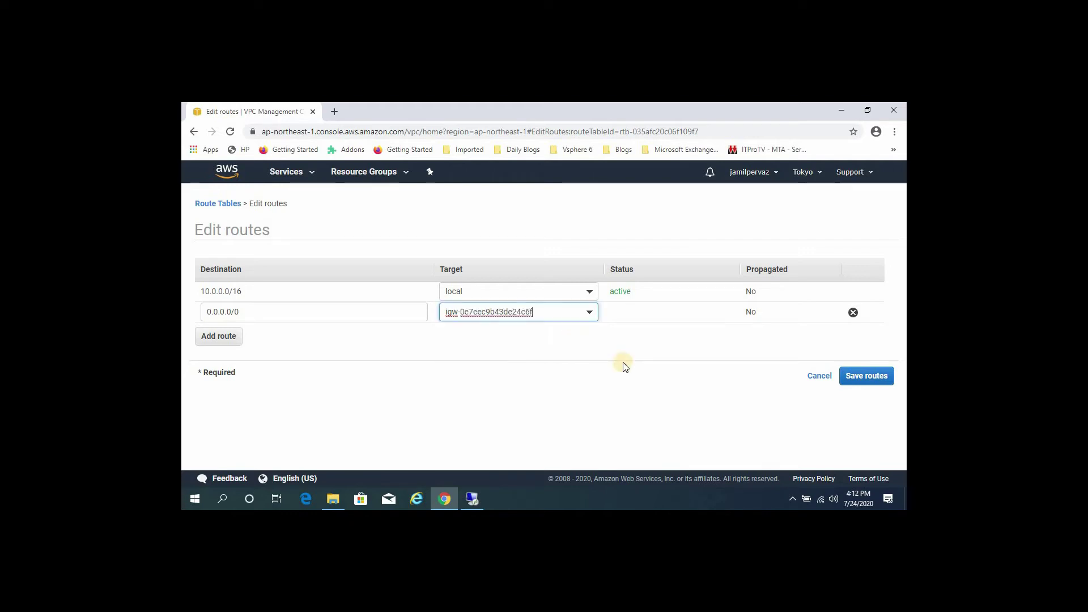
{"action": "left_click", "coordinate": [871, 377]}
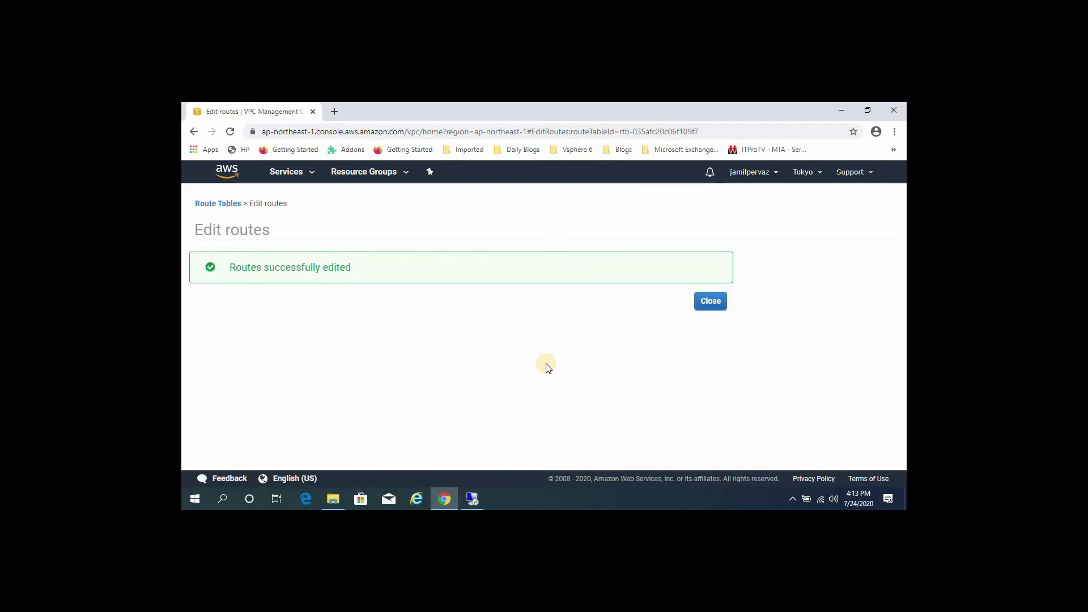
{"action": "left_click", "coordinate": [710, 301]}
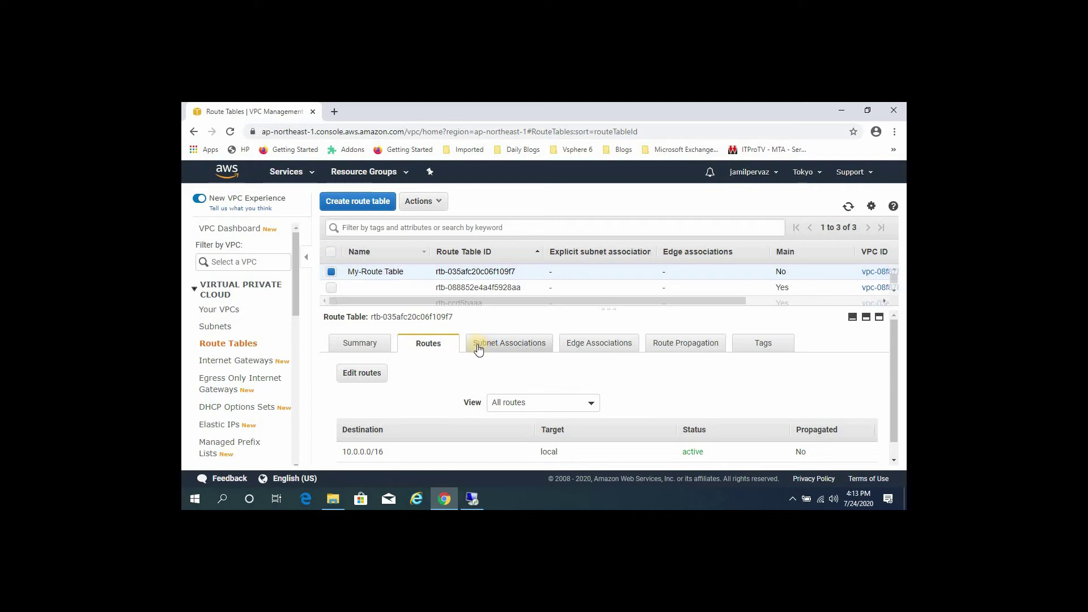
- Associate My-Subnet with My-Route Table and save the subnet association
{"action": "left_click", "coordinate": [511, 344]}
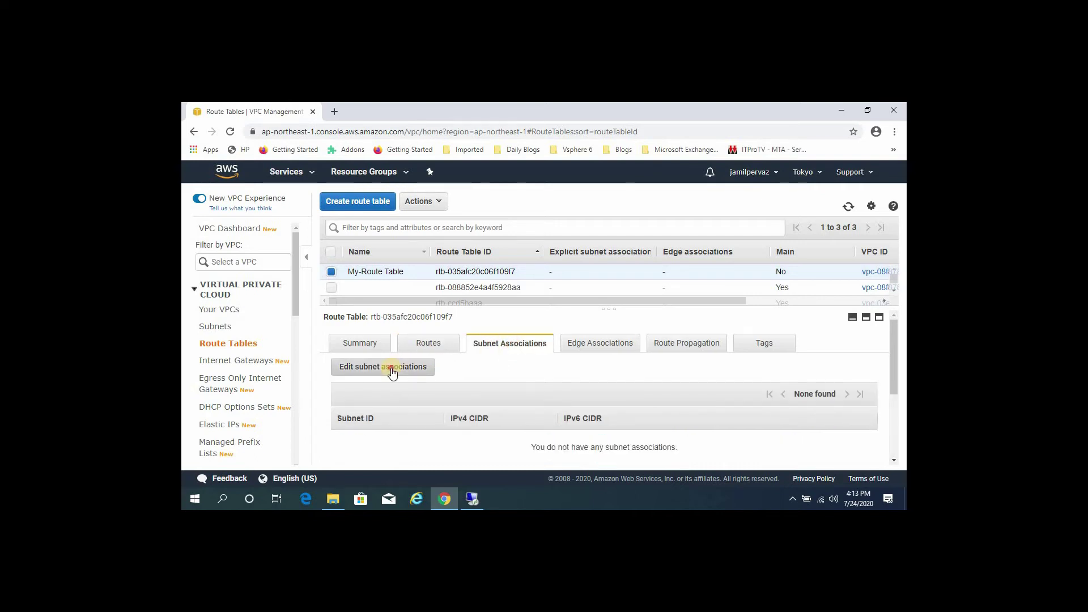
{"action": "left_click", "coordinate": [392, 368]}
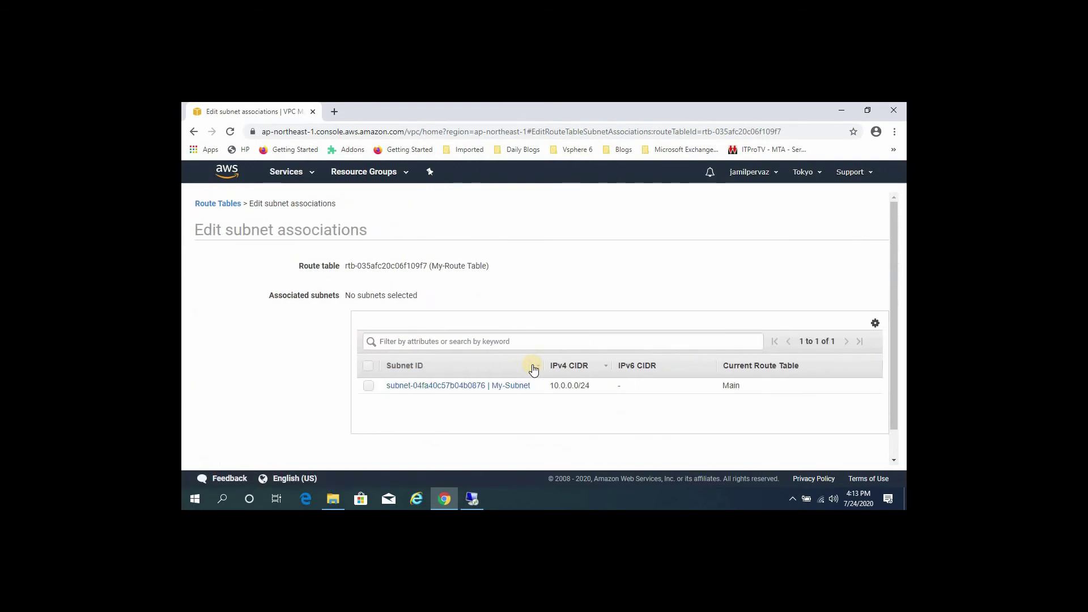
{"action": "left_click", "coordinate": [369, 386]}
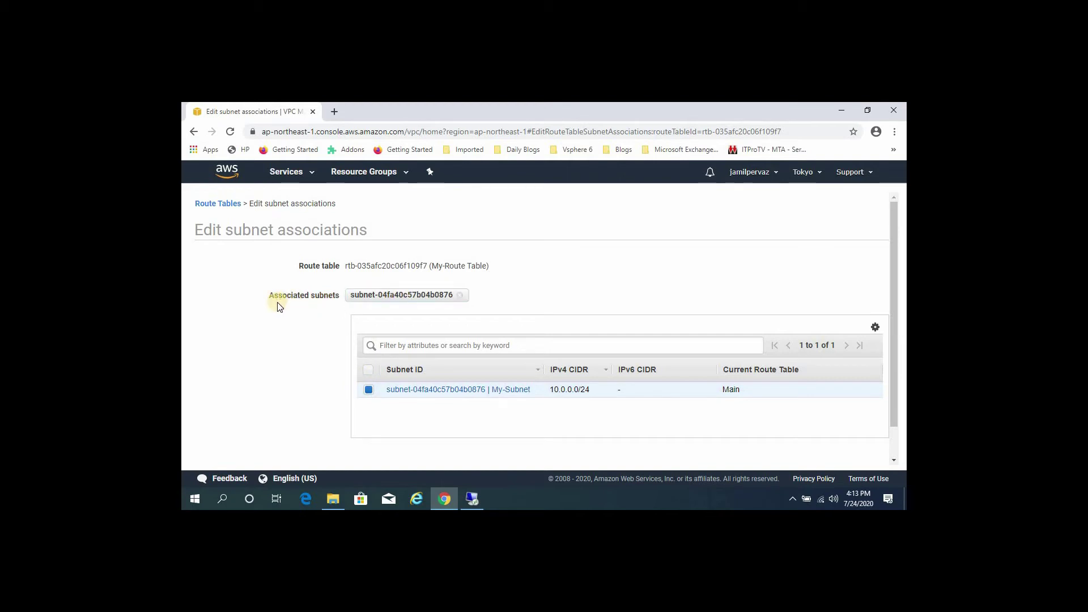
{"action": "left_click", "coordinate": [419, 296]}
{"action": "left_click", "coordinate": [893, 387]}
{"action": "left_click", "coordinate": [869, 451]}
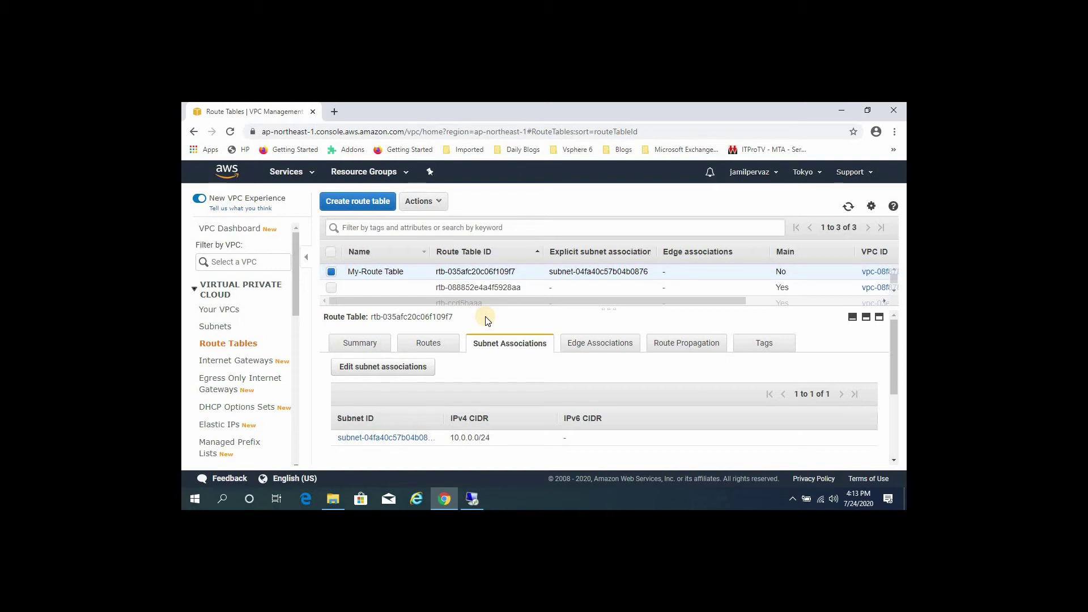
{"action": "left_click", "coordinate": [431, 343]}
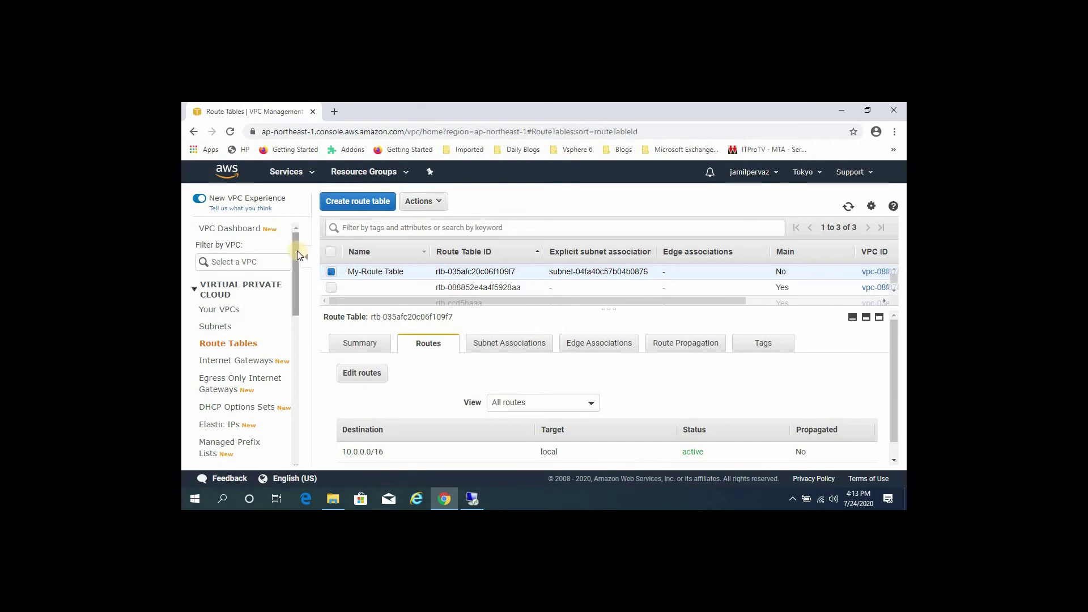
- Switch to the EC2 service and start launching a new instance from its instances list
{"action": "left_click", "coordinate": [286, 174]}
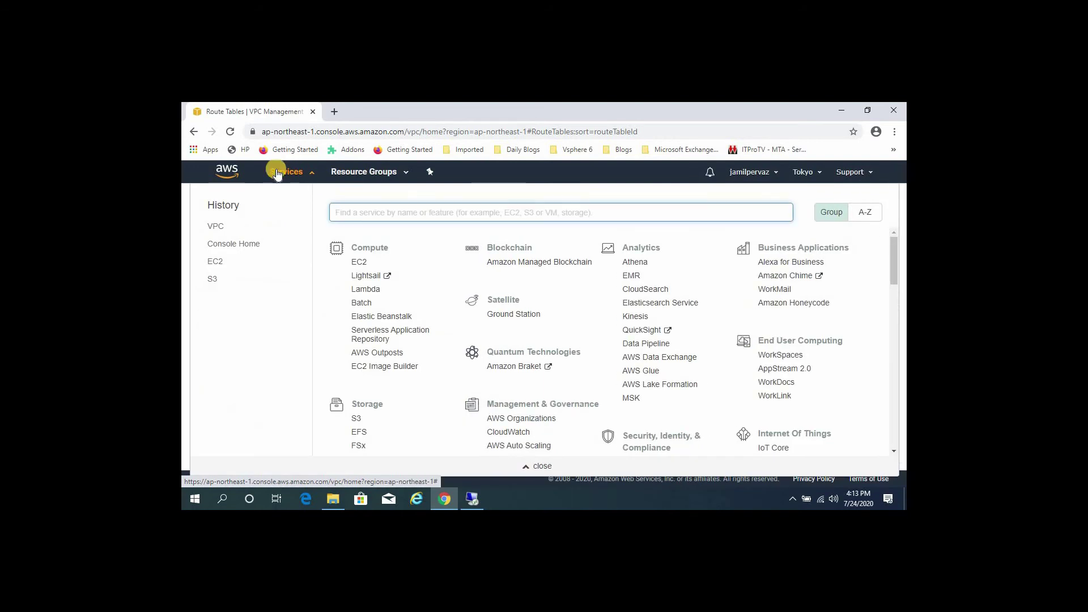
{"action": "left_click", "coordinate": [357, 263]}
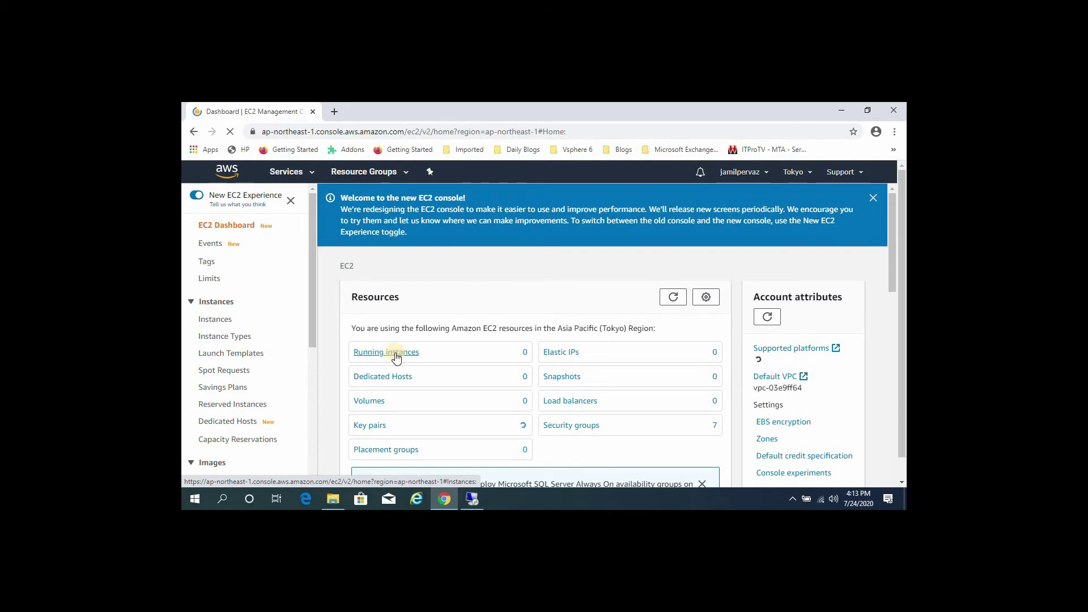
{"action": "left_click", "coordinate": [221, 321]}
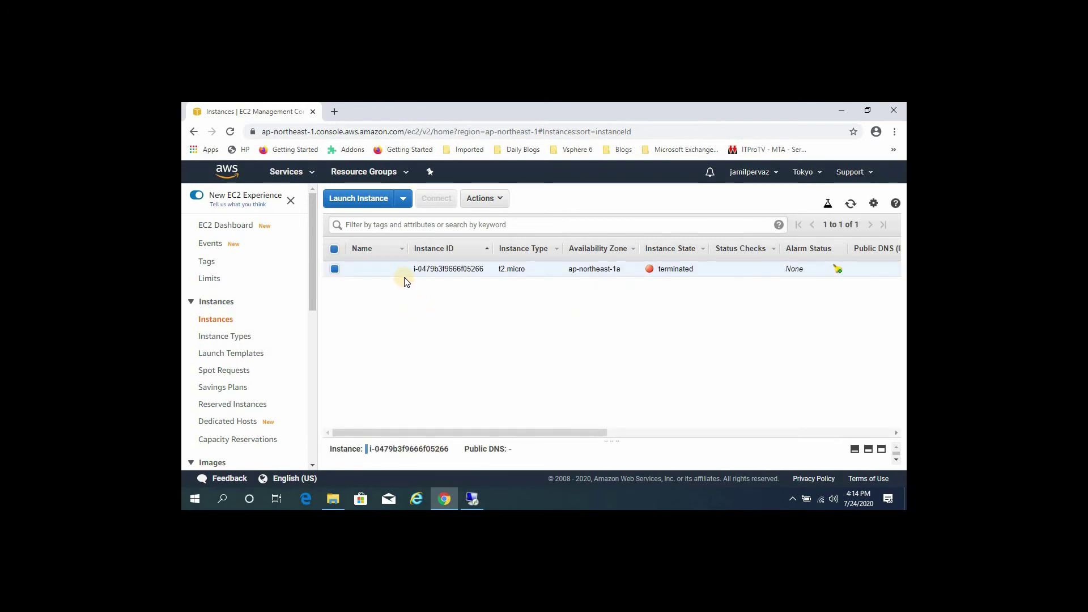
{"action": "left_click", "coordinate": [363, 197]}
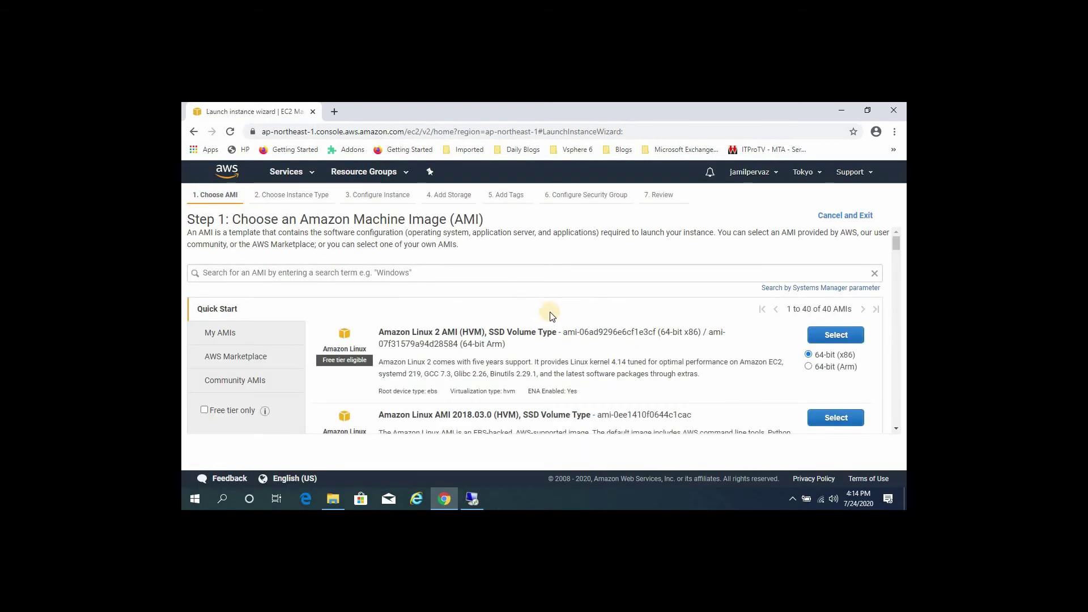
- Choose the Microsoft Windows Server 2019 Base with Containers AMI, keep the t2.micro instance type and continue to the instance details
{"action": "left_click_drag", "start_coordinate": [896, 240], "coordinate": [893, 283]}
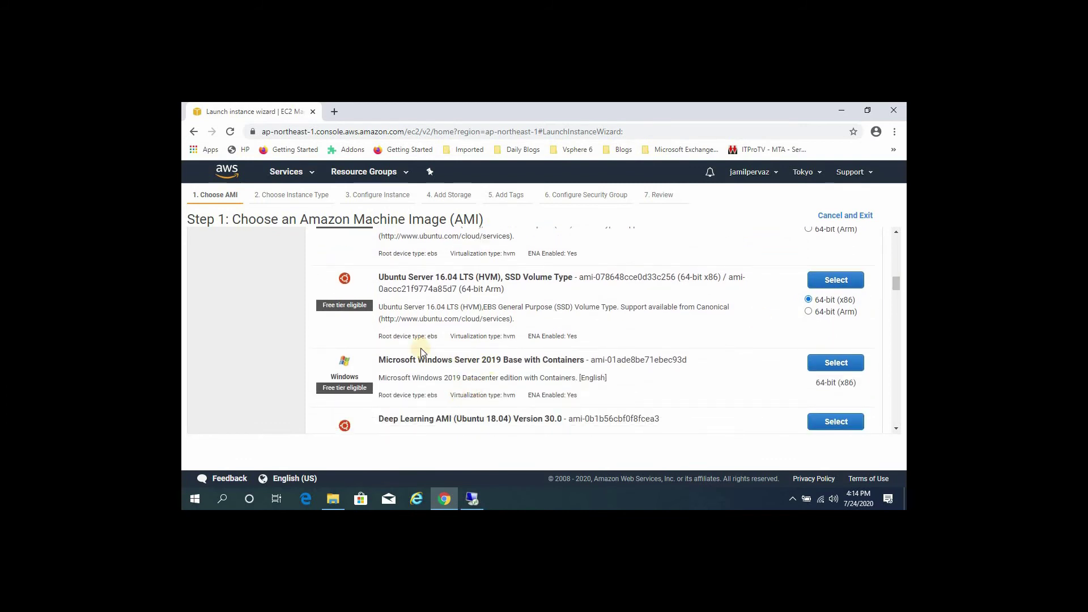
{"action": "left_click", "coordinate": [843, 364]}
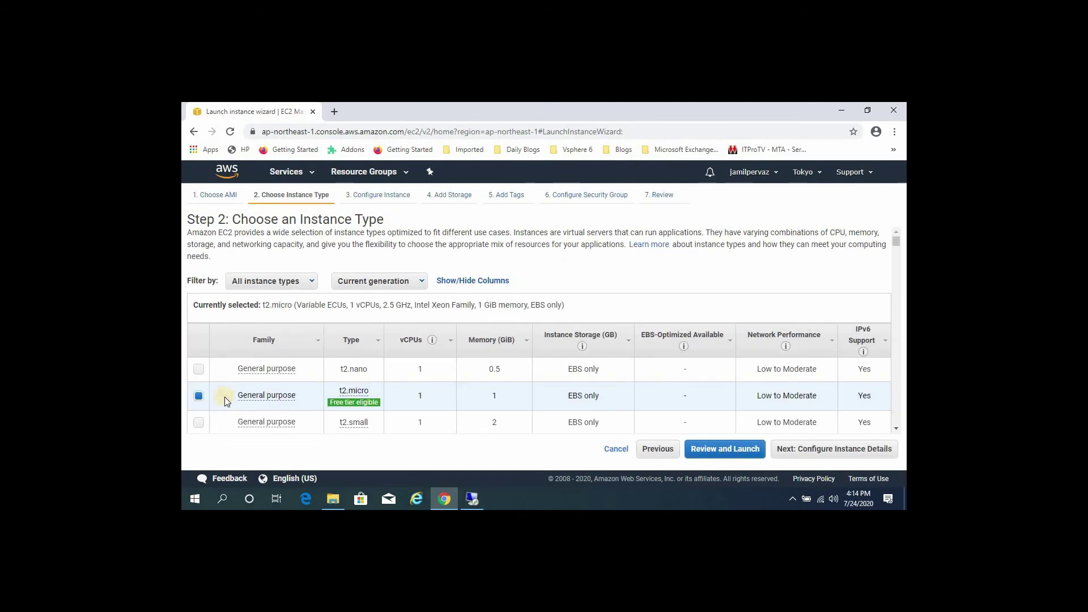
{"action": "mouse_move", "coordinate": [267, 397]}
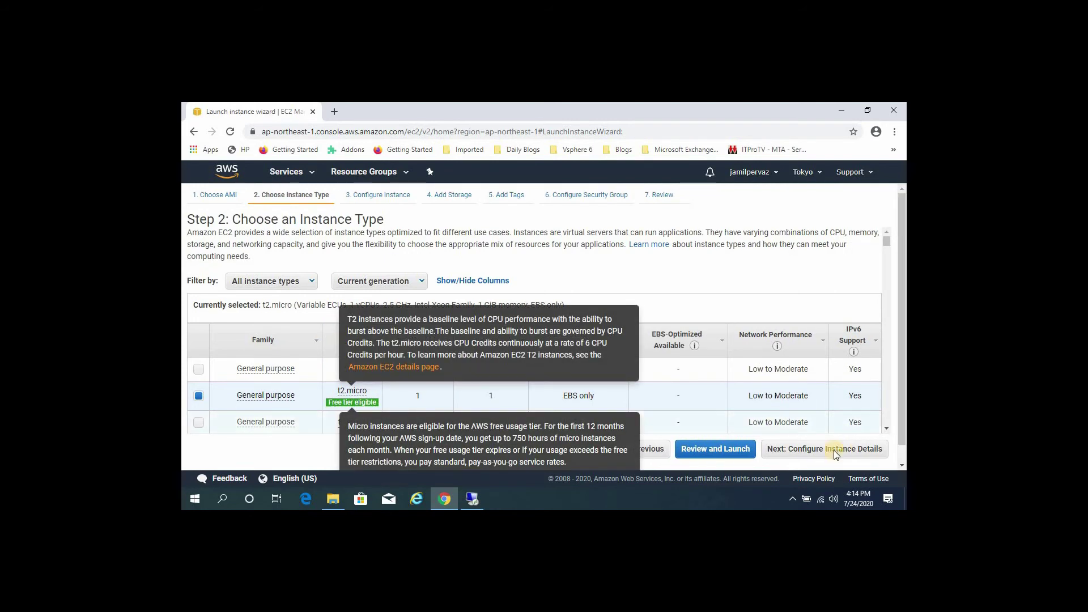
{"action": "left_click", "coordinate": [815, 450]}
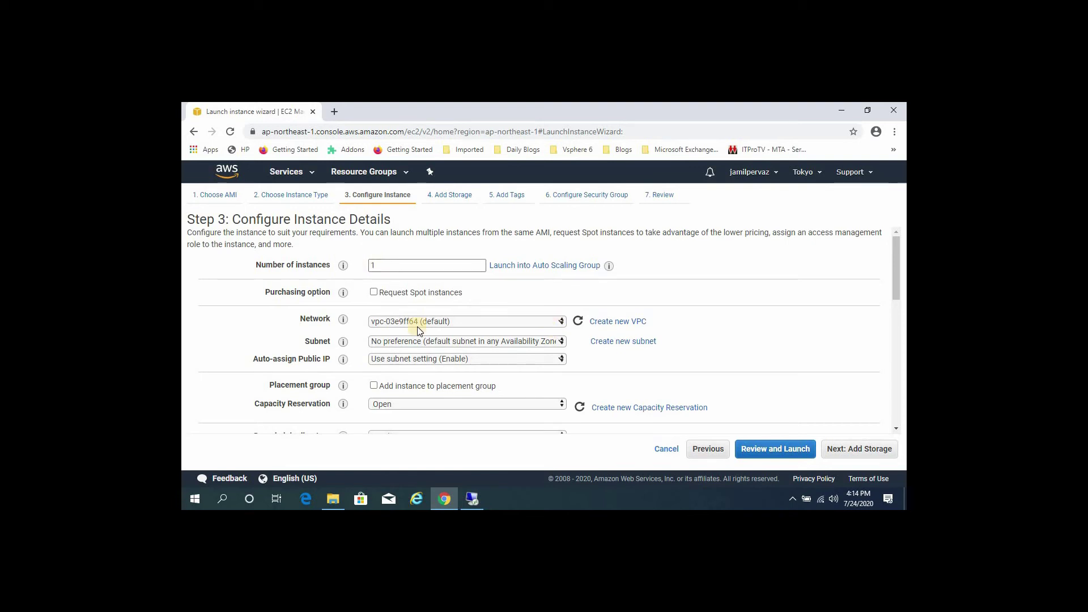
- Place the instance in My-VPC and My-Subnet, enable auto-assigning a public IP, and continue to the storage settings
{"action": "left_click", "coordinate": [505, 321]}
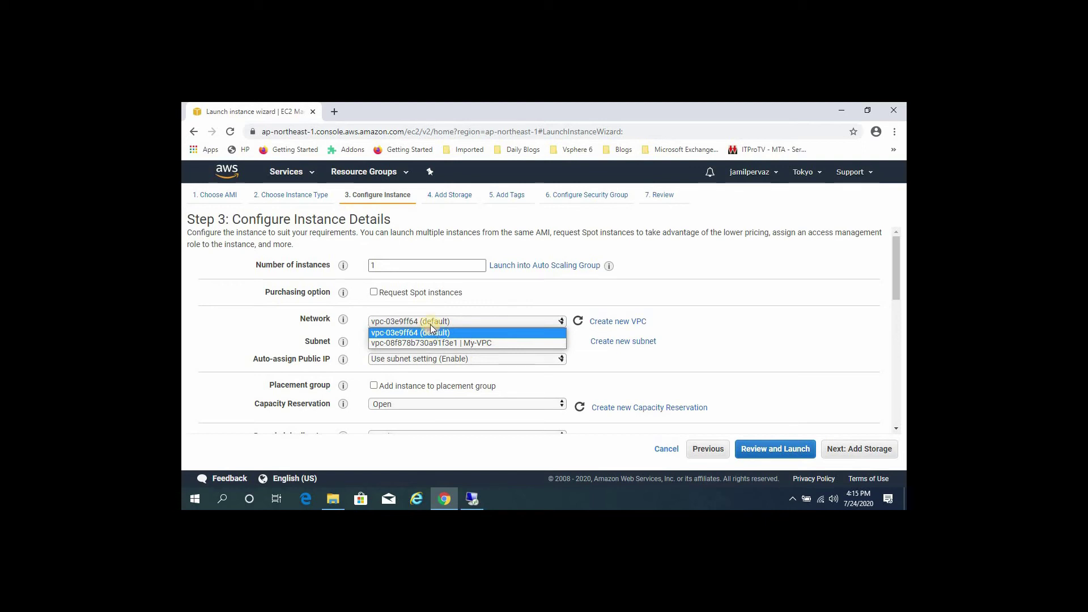
{"action": "left_click", "coordinate": [492, 343]}
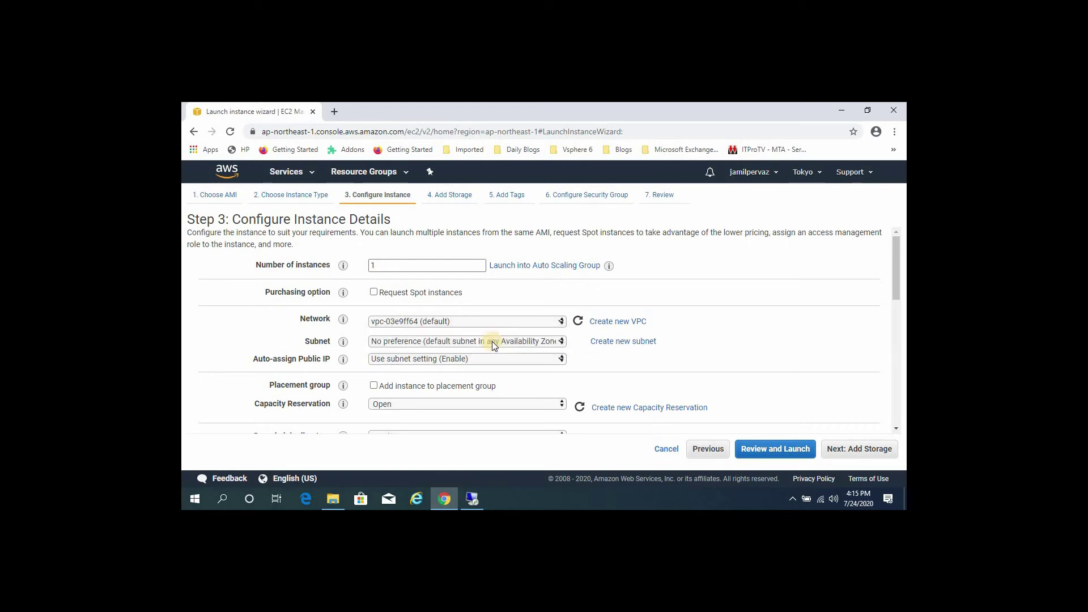
{"action": "left_click", "coordinate": [528, 342]}
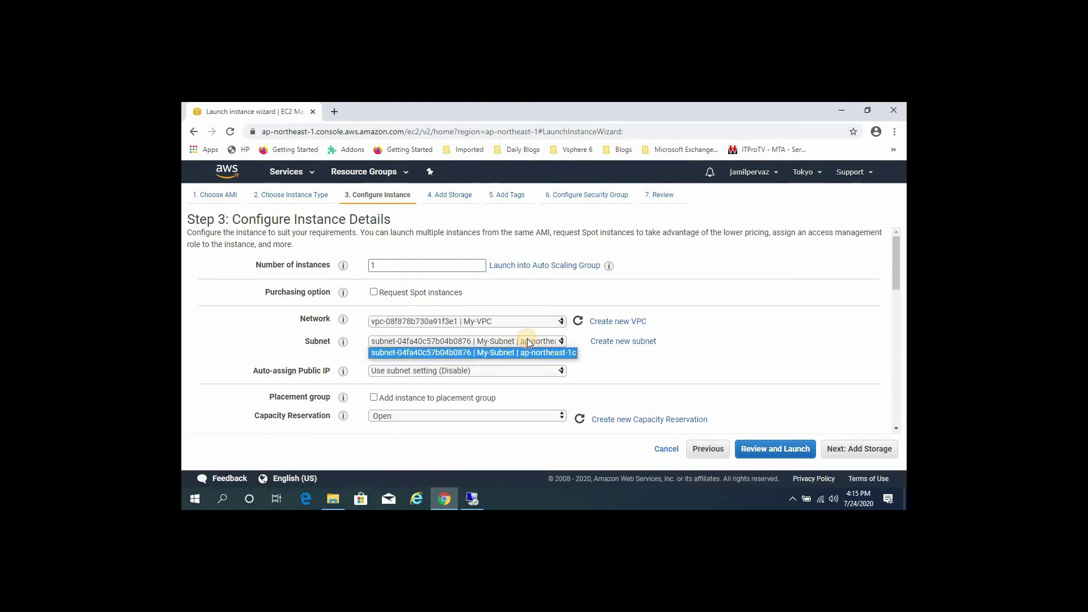
{"action": "left_click", "coordinate": [499, 352]}
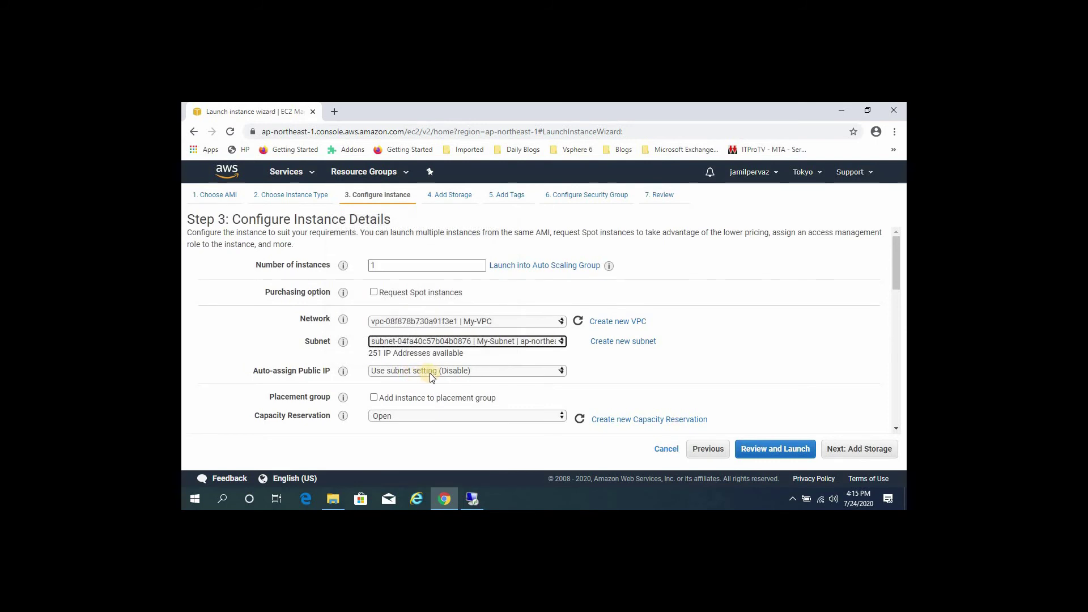
{"action": "left_click", "coordinate": [479, 372]}
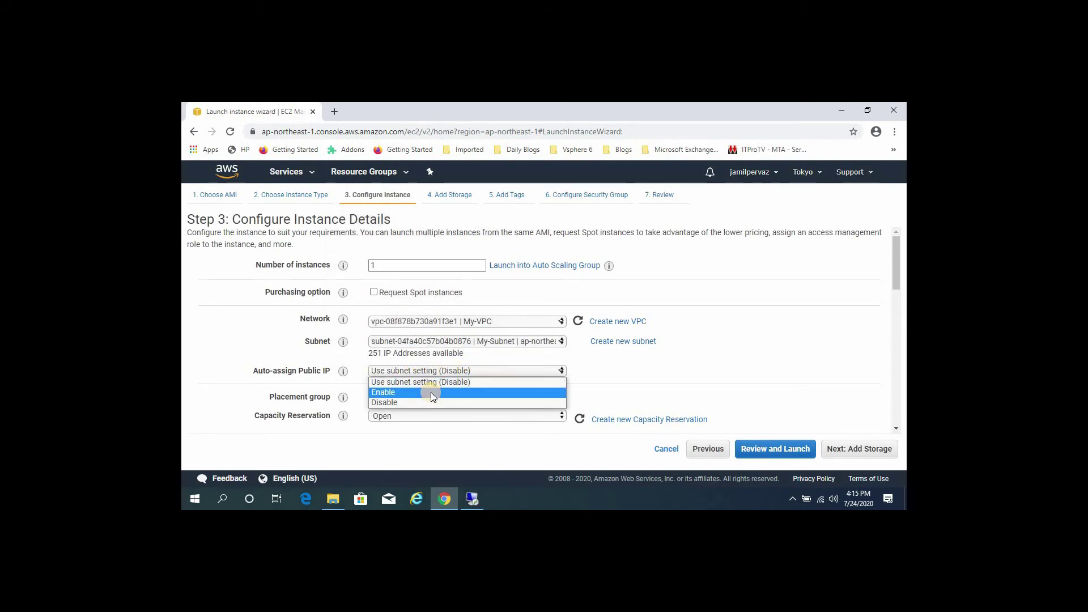
{"action": "left_click", "coordinate": [417, 389]}
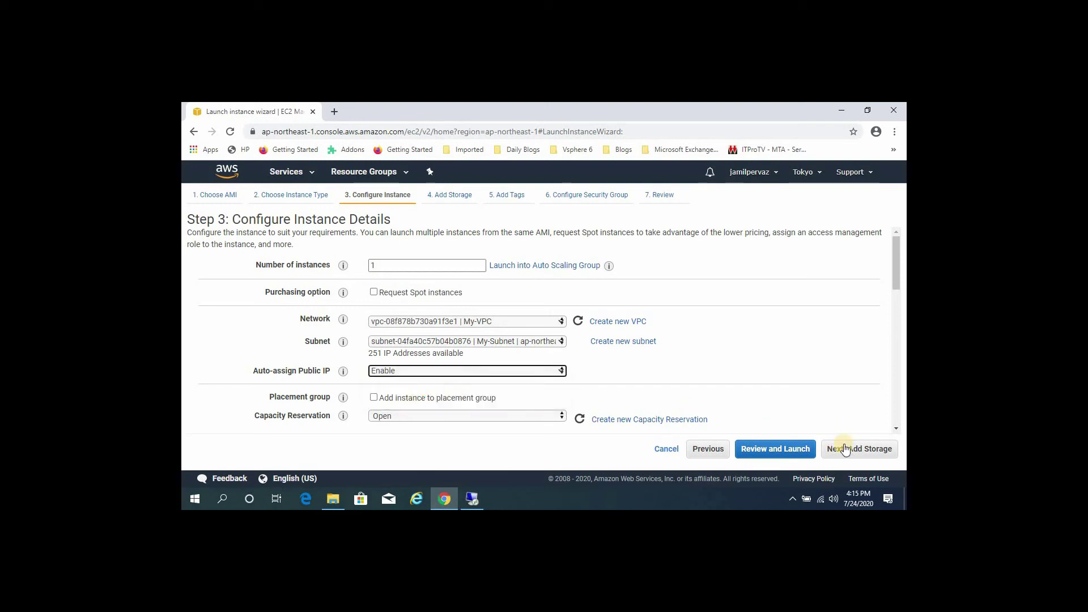
{"action": "left_click", "coordinate": [863, 450]}
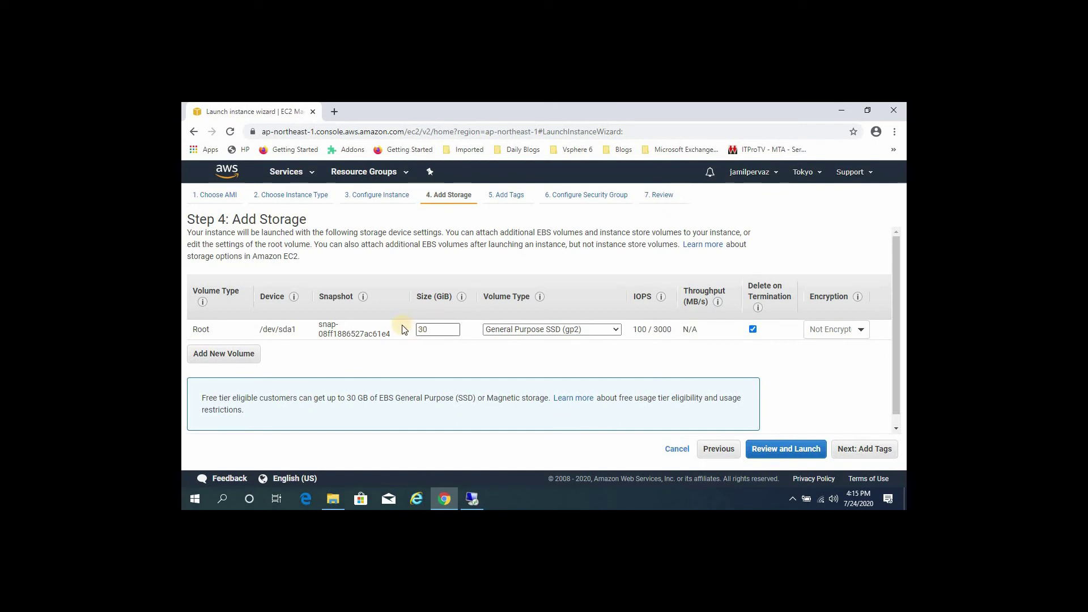
- Keep the default storage, add a tag with key "name" and value "vpc server", and continue to the security group settings
{"action": "left_click", "coordinate": [851, 448]}
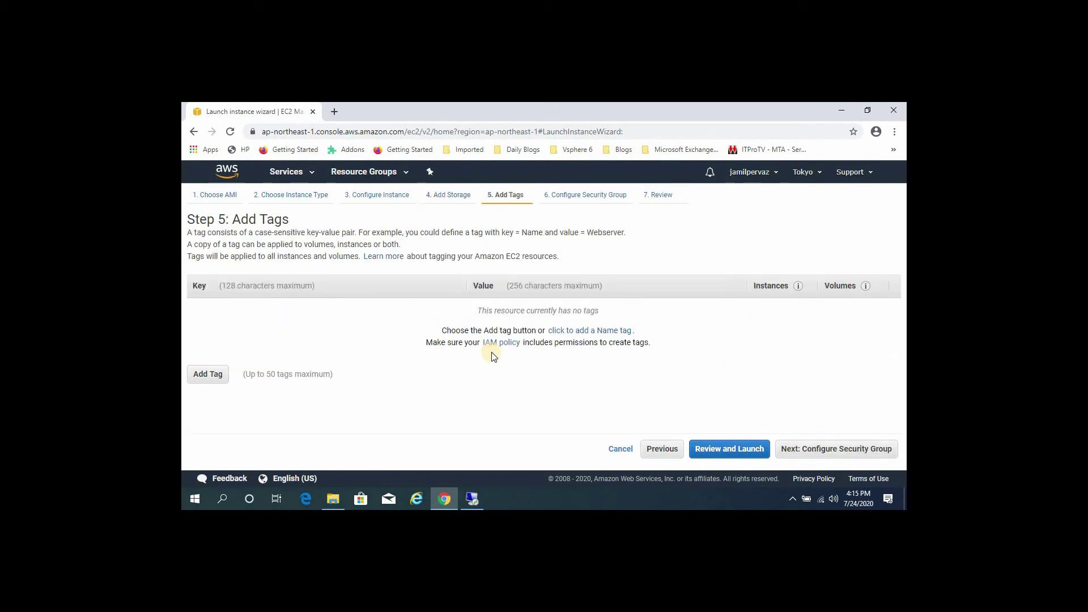
{"action": "left_click", "coordinate": [208, 374]}
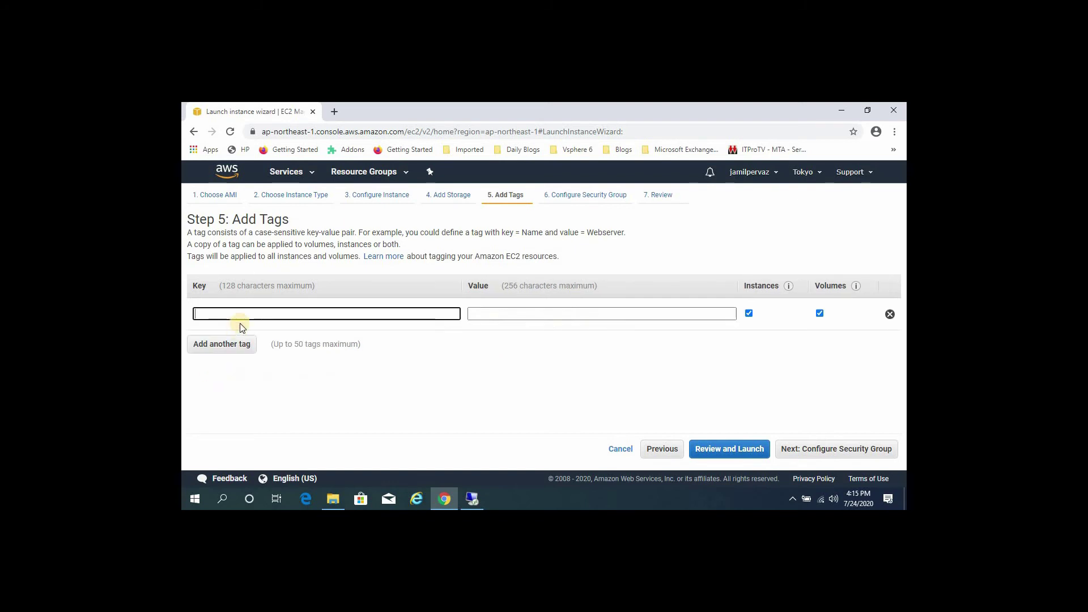
{"action": "left_click", "coordinate": [238, 311]}
{"action": "type", "text": "name"}
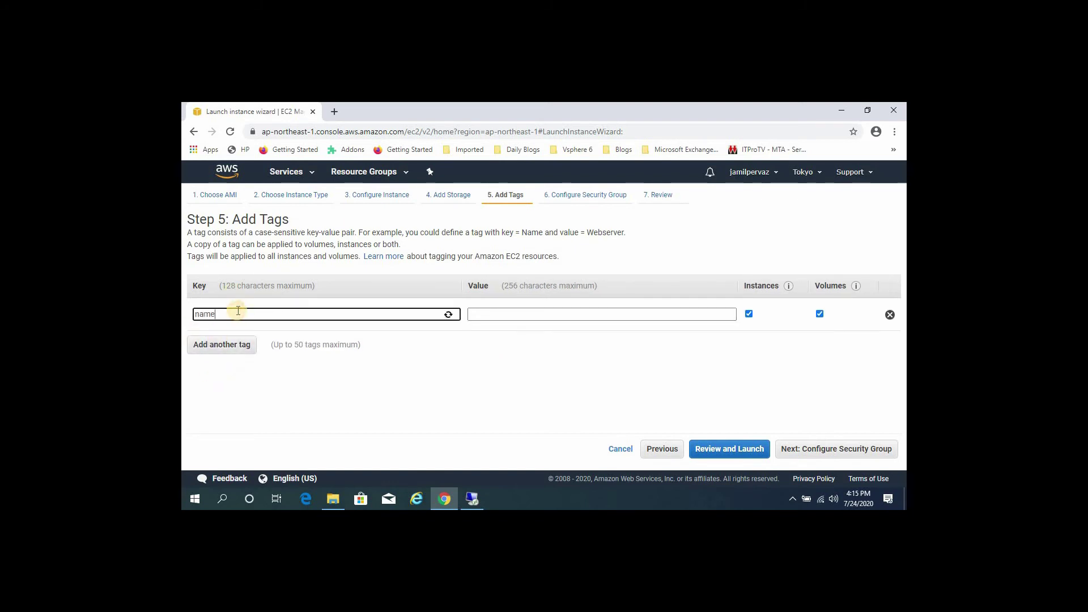
{"action": "key", "text": "Tab"}
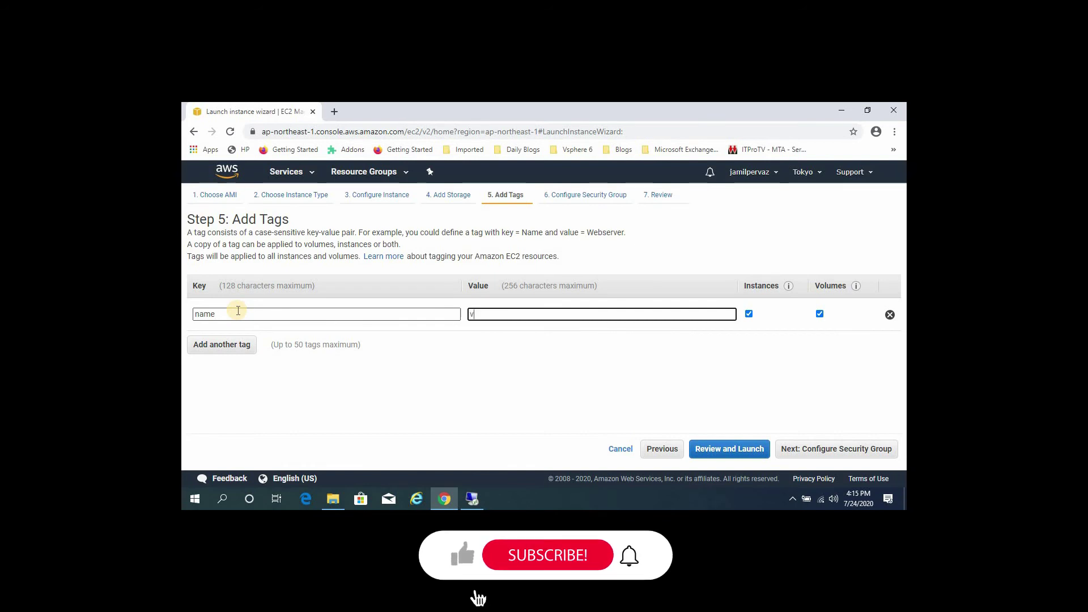
{"action": "type", "text": "vpc server"}
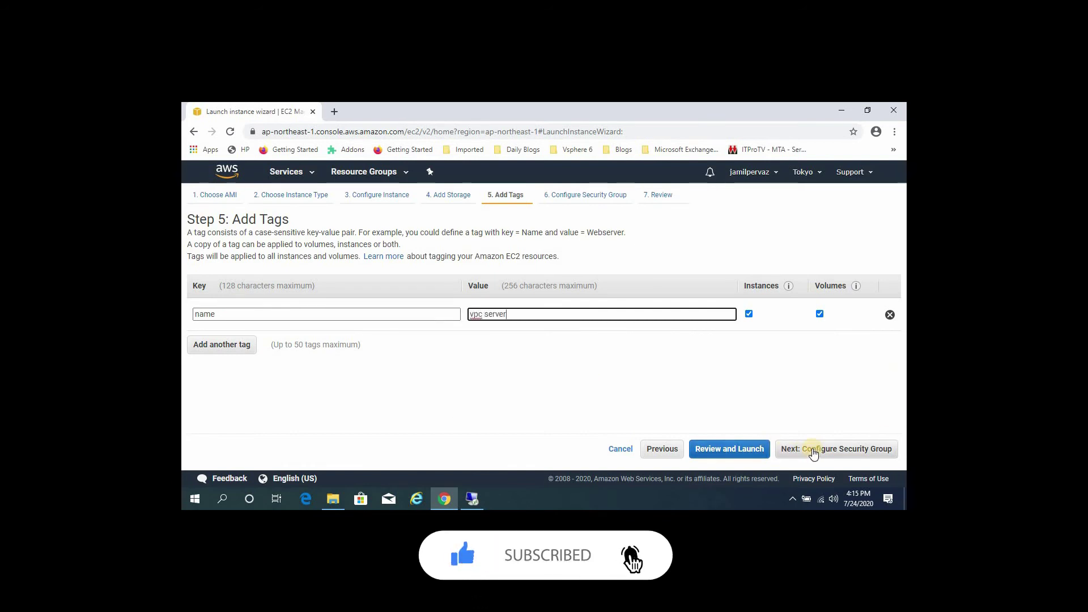
{"action": "left_click", "coordinate": [832, 449]}
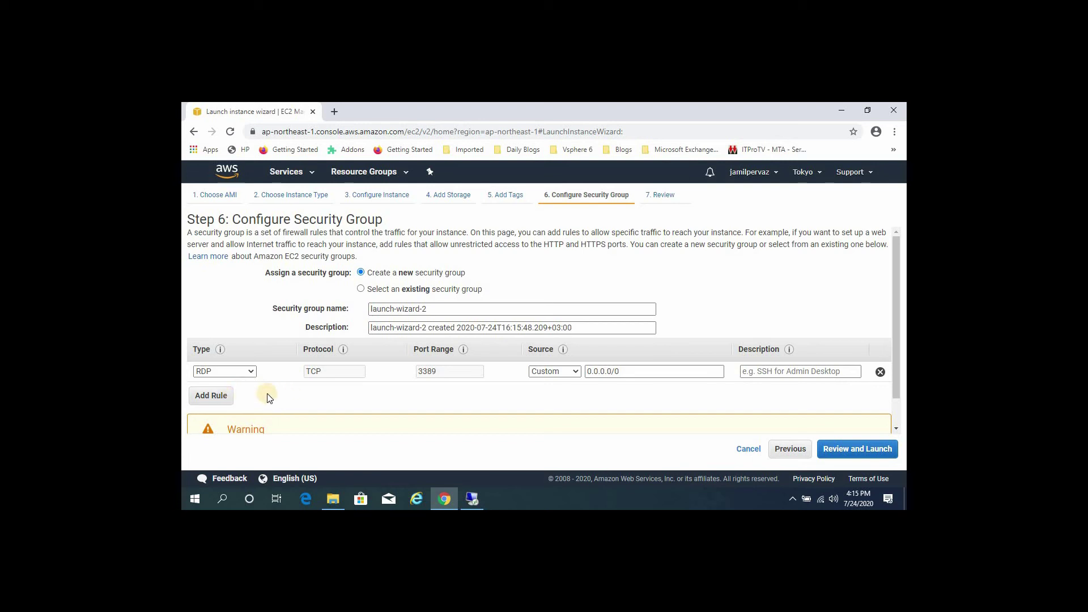
- Add an HTTP rule and an HTTPS rule to the new security group
{"action": "left_click", "coordinate": [210, 397]}
{"action": "left_click", "coordinate": [248, 392]}
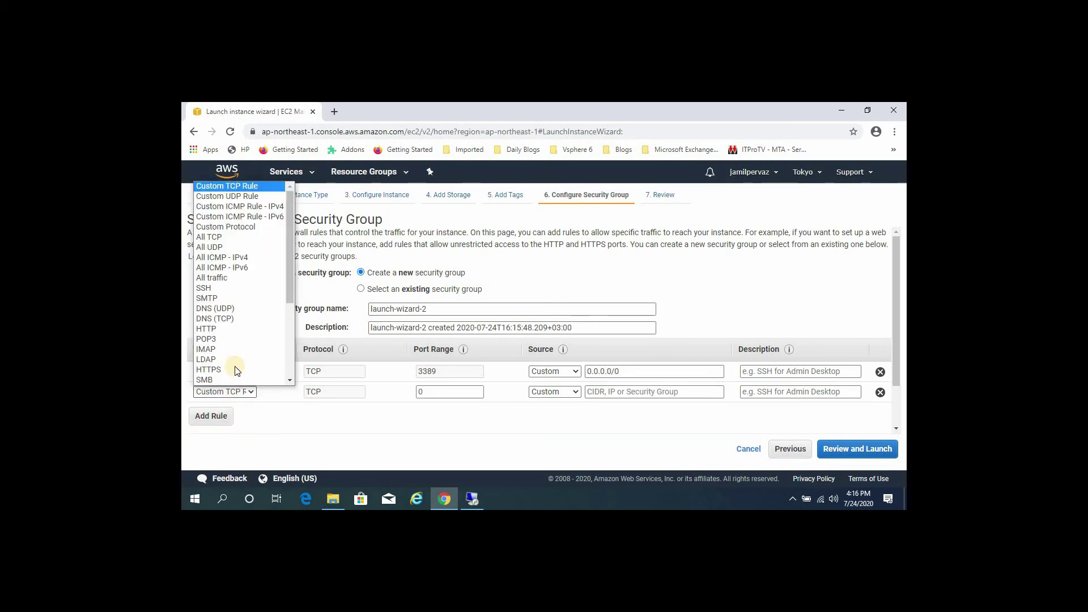
{"action": "left_click", "coordinate": [221, 330]}
{"action": "left_click", "coordinate": [217, 415]}
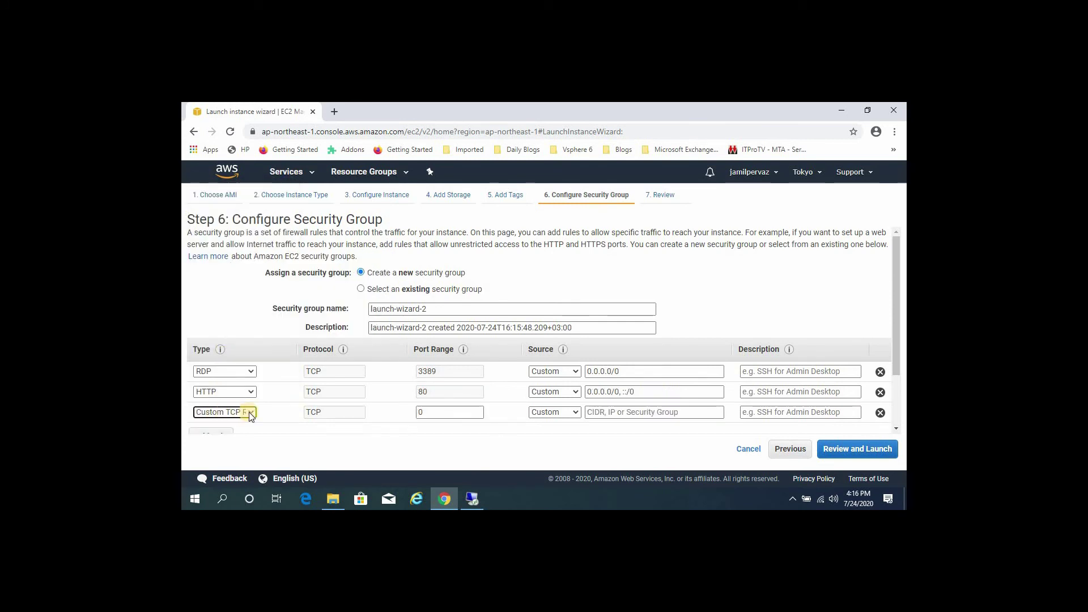
{"action": "scroll", "coordinate": [288, 426], "scroll_direction": "down", "scroll_amount": 1}
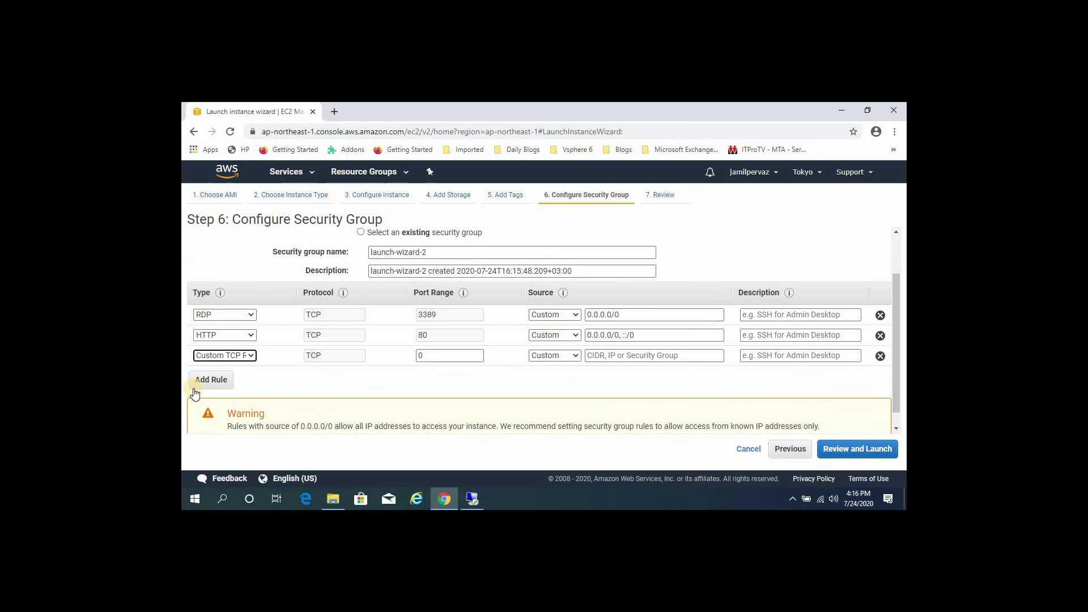
{"action": "left_click", "coordinate": [253, 355]}
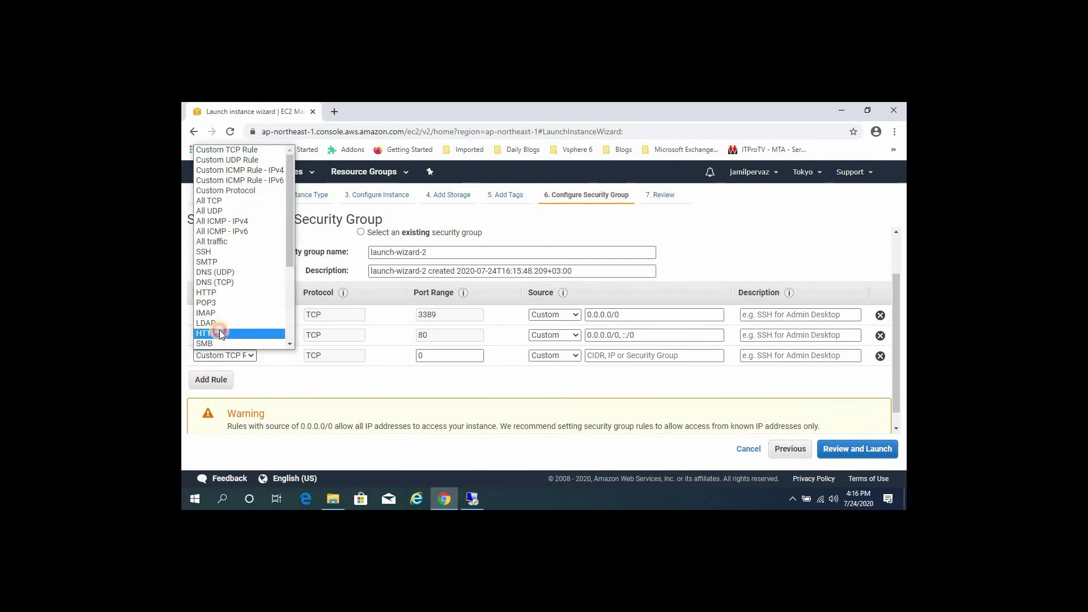
{"action": "left_click", "coordinate": [220, 332]}
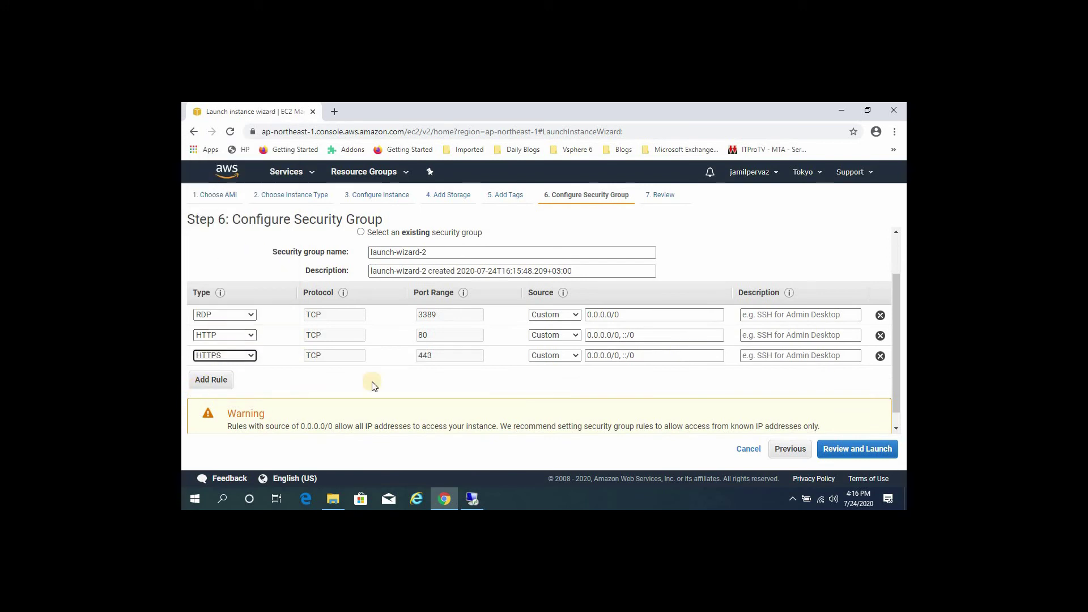
- Set the source of the RDP, HTTP and HTTPS rules to Anywhere
{"action": "left_click", "coordinate": [572, 314]}
{"action": "left_click", "coordinate": [553, 336]}
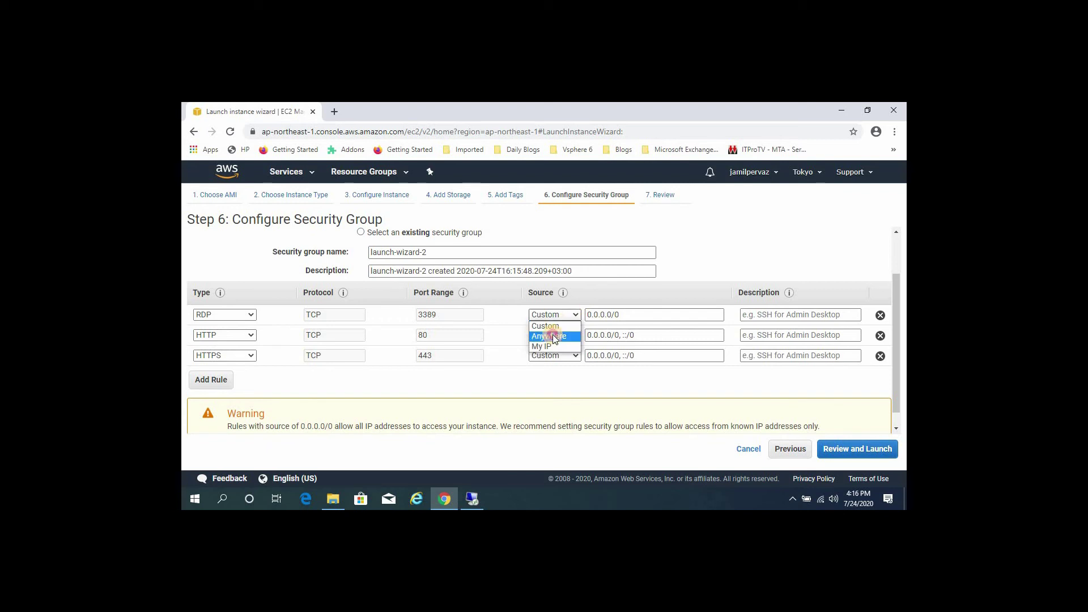
{"action": "left_click", "coordinate": [573, 335]}
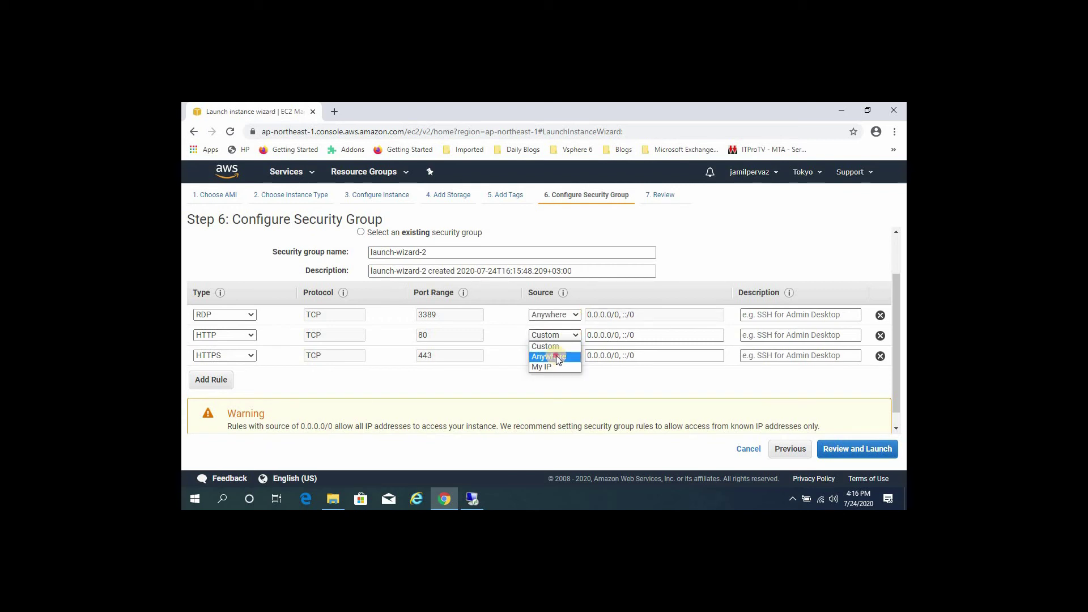
{"action": "left_click", "coordinate": [557, 356]}
{"action": "left_click", "coordinate": [568, 355]}
{"action": "left_click", "coordinate": [556, 378]}
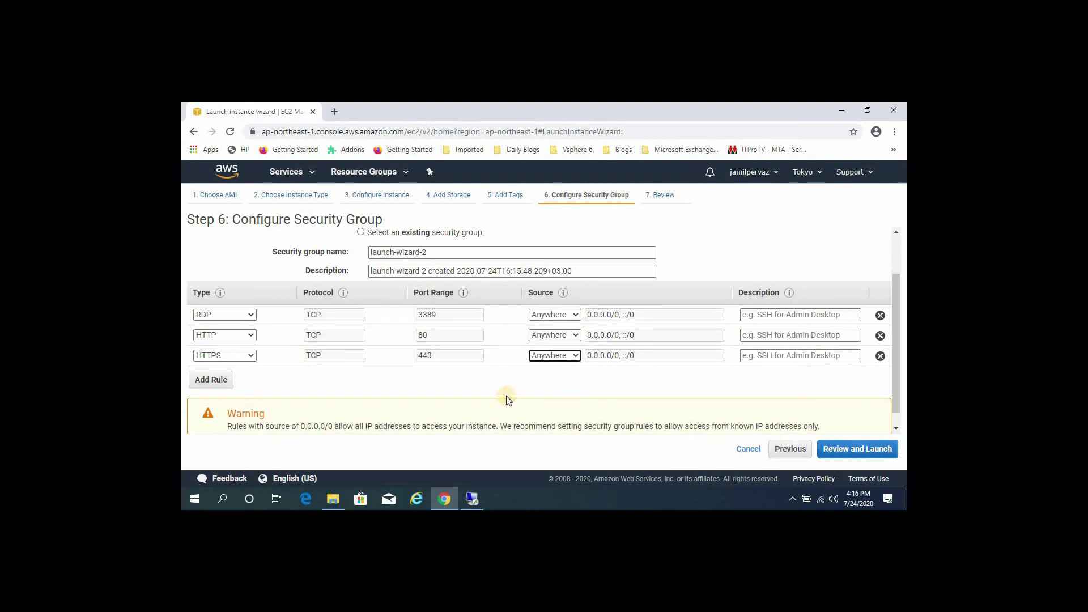
{"action": "scroll", "coordinate": [442, 340], "scroll_direction": "up", "scroll_amount": 2}
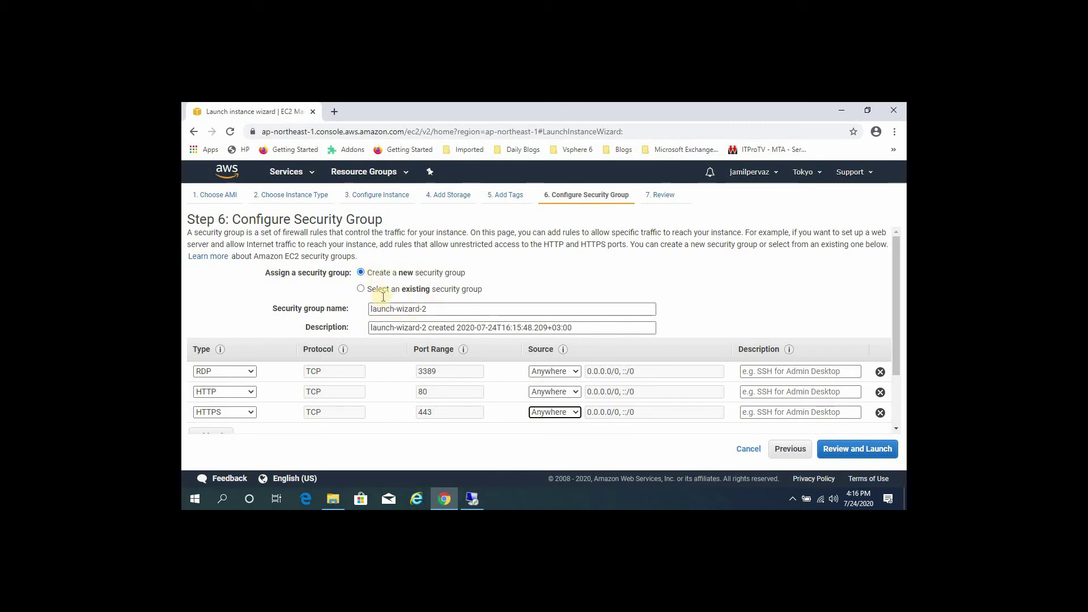
- Proceed through the launch review, create a new key pair named "vpc server" and download it
{"action": "left_click", "coordinate": [849, 449]}
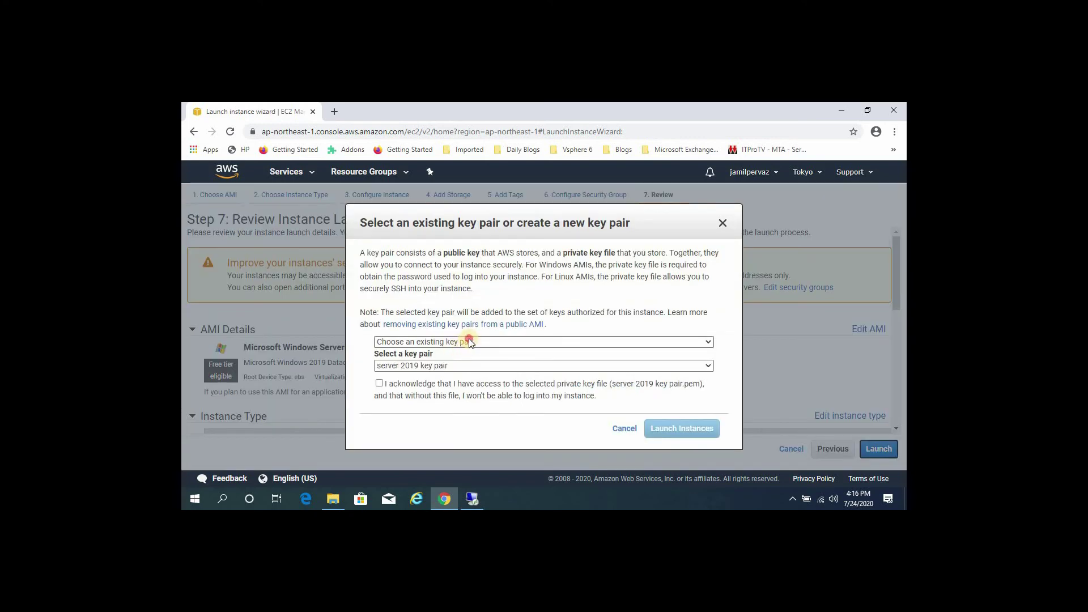
{"action": "left_click", "coordinate": [468, 341]}
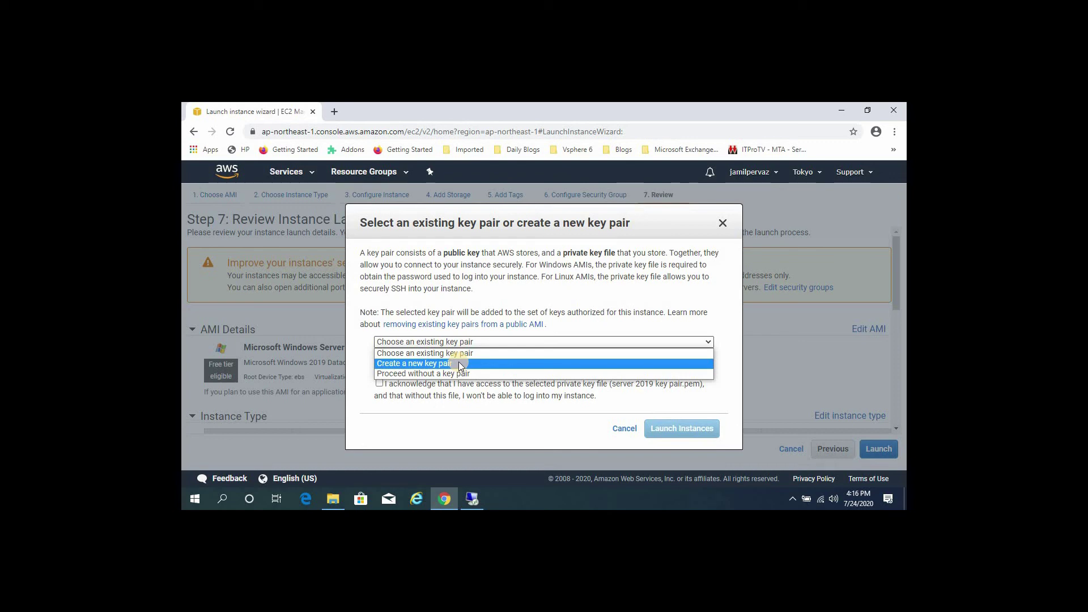
{"action": "left_click", "coordinate": [458, 363]}
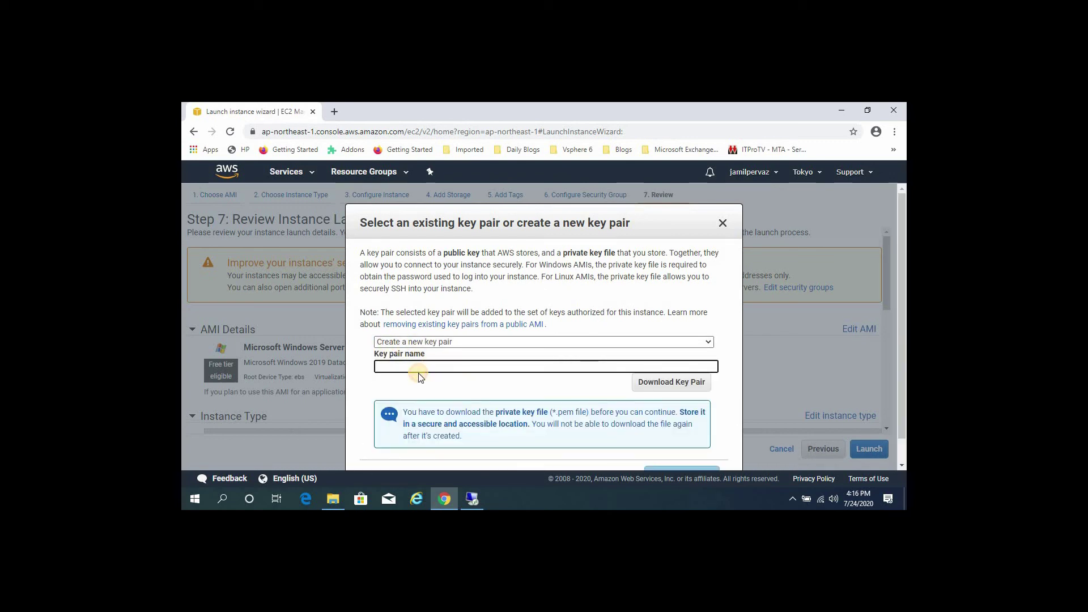
{"action": "type", "text": "vpc server"}
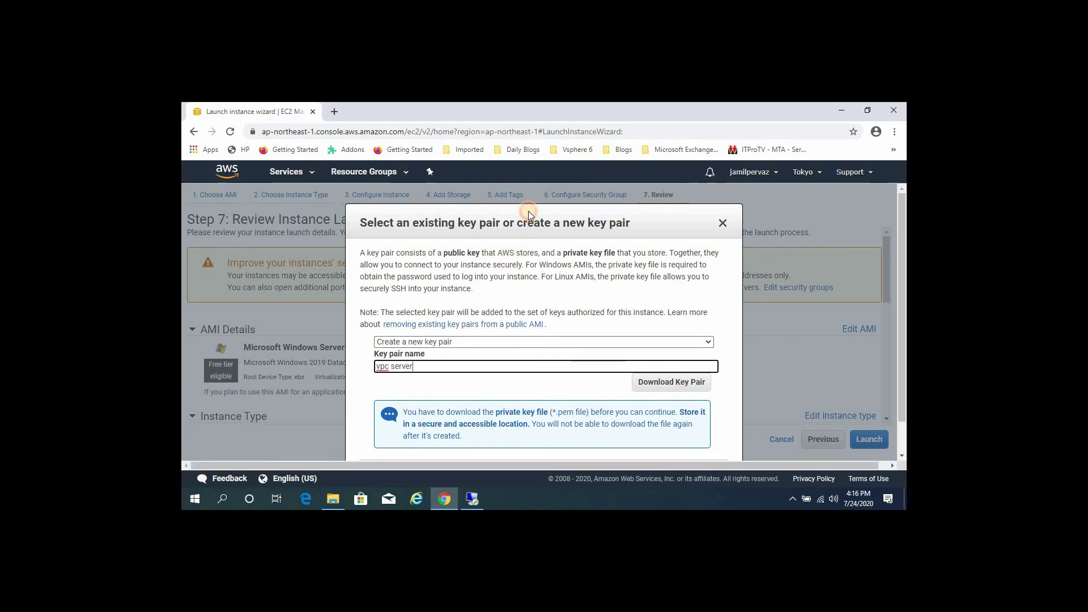
{"action": "scroll", "coordinate": [528, 211], "scroll_direction": "down", "scroll_amount": 1}
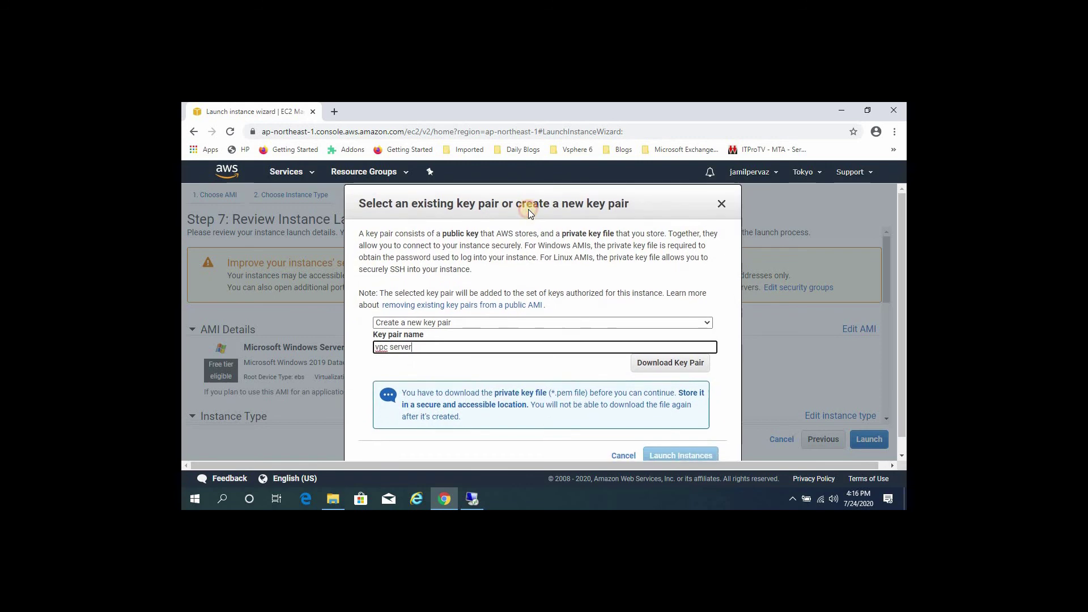
{"action": "left_click", "coordinate": [661, 363]}
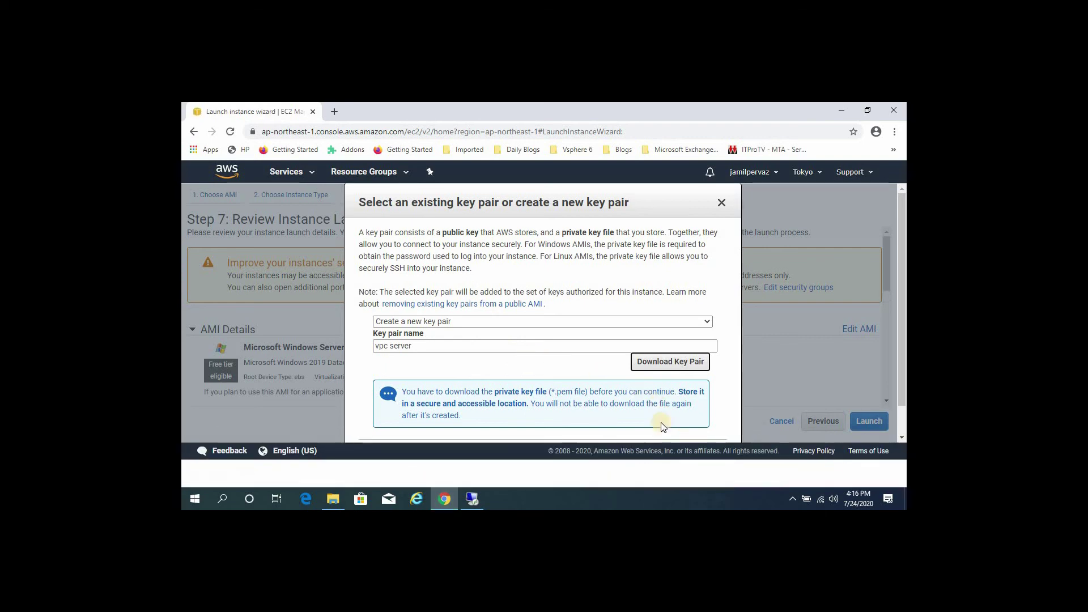
- Launch the instance with the new key pair and go to the instances list
{"action": "left_click", "coordinate": [658, 455]}
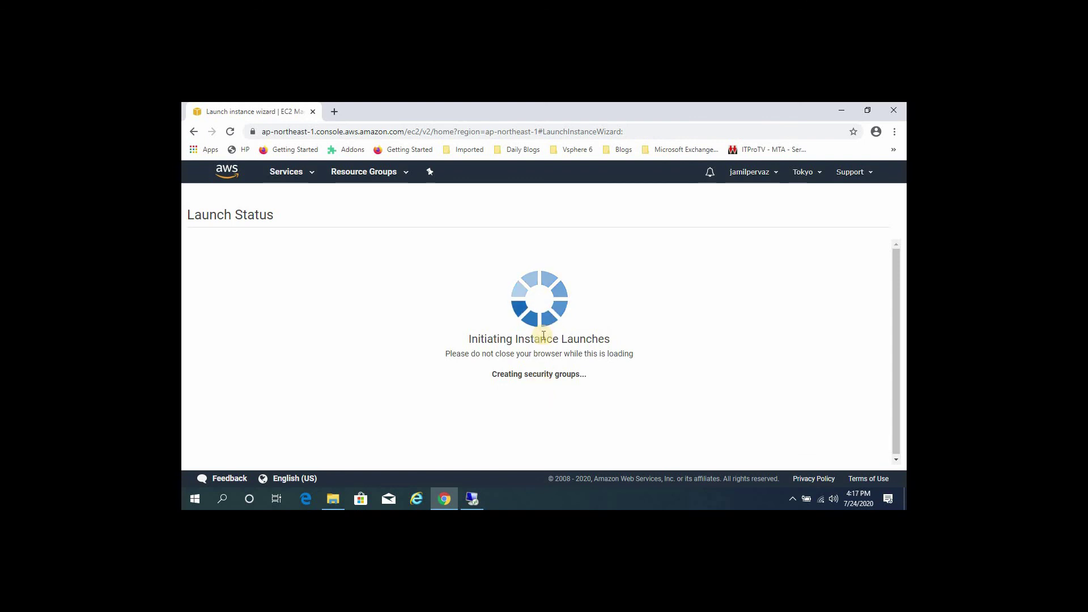
{"action": "left_click", "coordinate": [897, 325]}
{"action": "scroll", "coordinate": [898, 340], "scroll_direction": "down", "scroll_amount": 2}
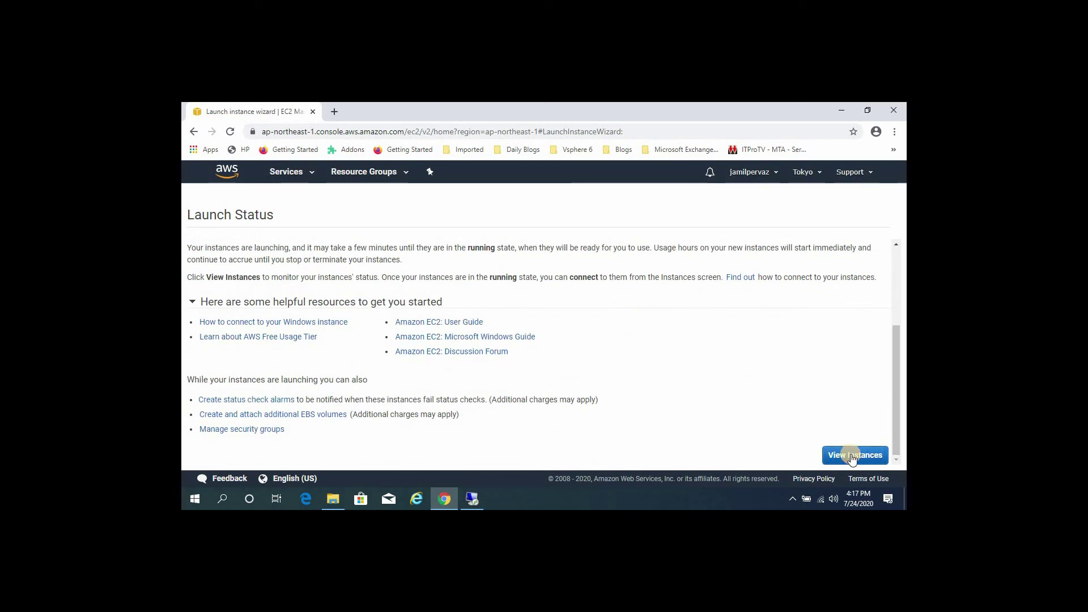
{"action": "left_click", "coordinate": [852, 456]}
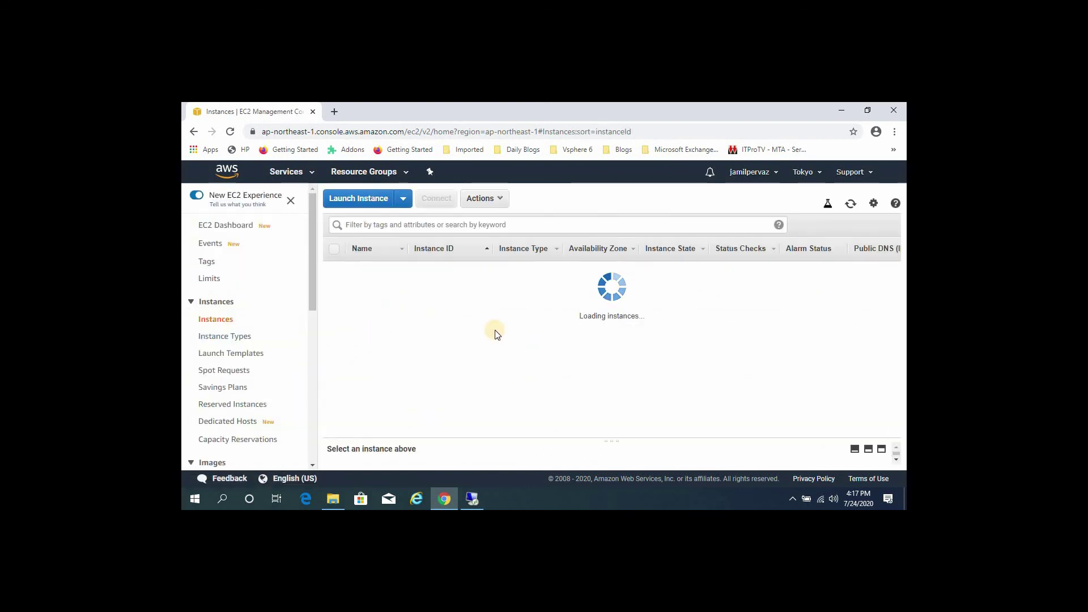